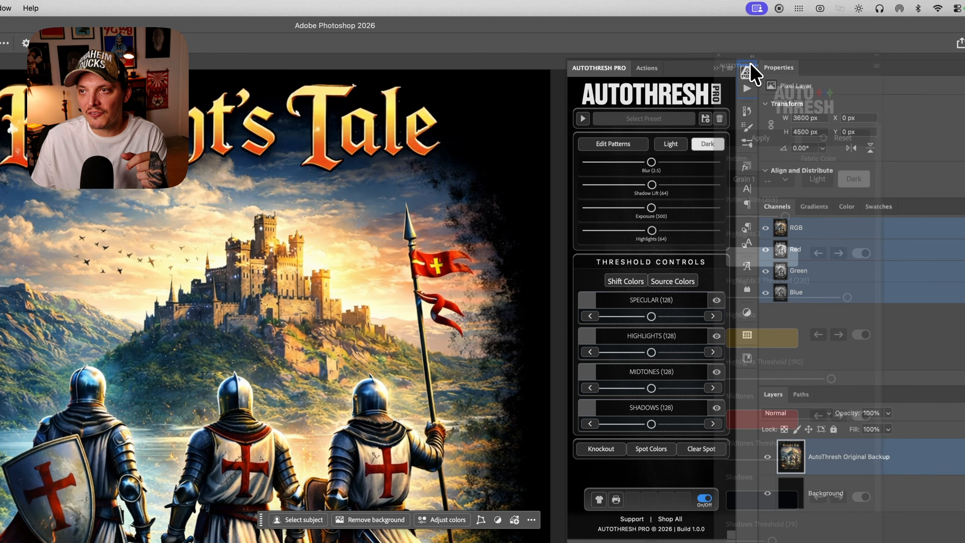
# - Dock the AutoThresh Pro panel at the top of the collapsed panel column beside Properties
pyautogui.moveTo(761, 42); pyautogui.dragTo(761, 43)
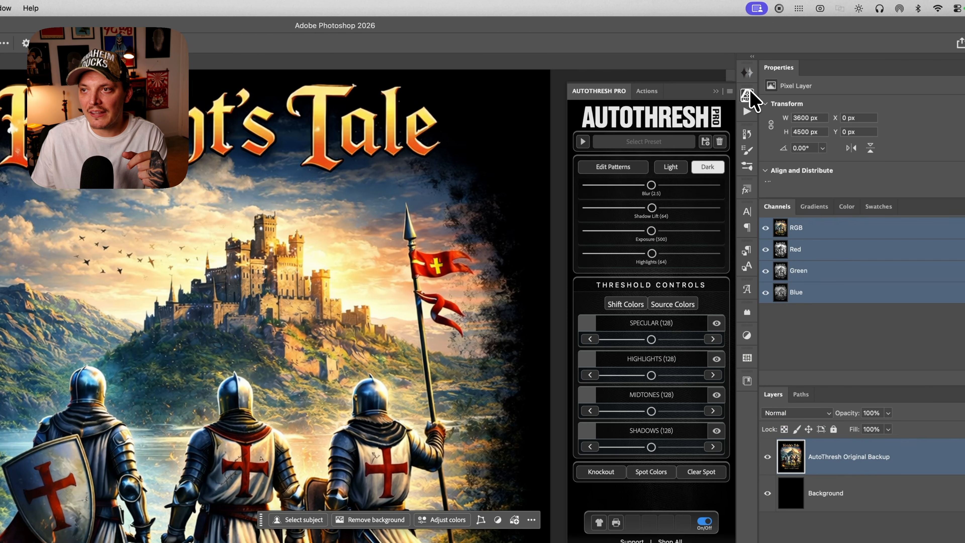
pyautogui.moveTo(751, 93); pyautogui.dragTo(754, 68)
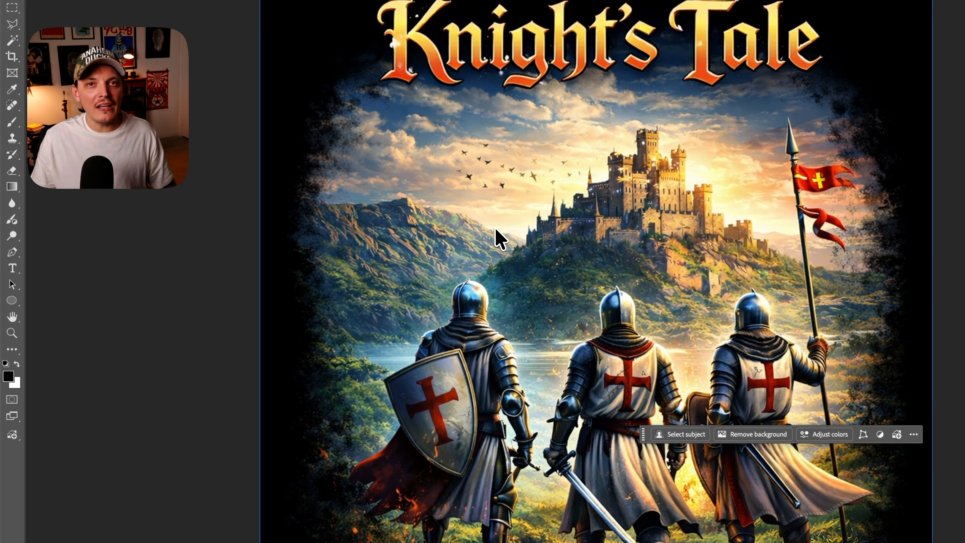
# - Examine the original artwork up close, checking the distressed edge, the clouds and the Knight's Tale lettering
pyautogui.press('z')
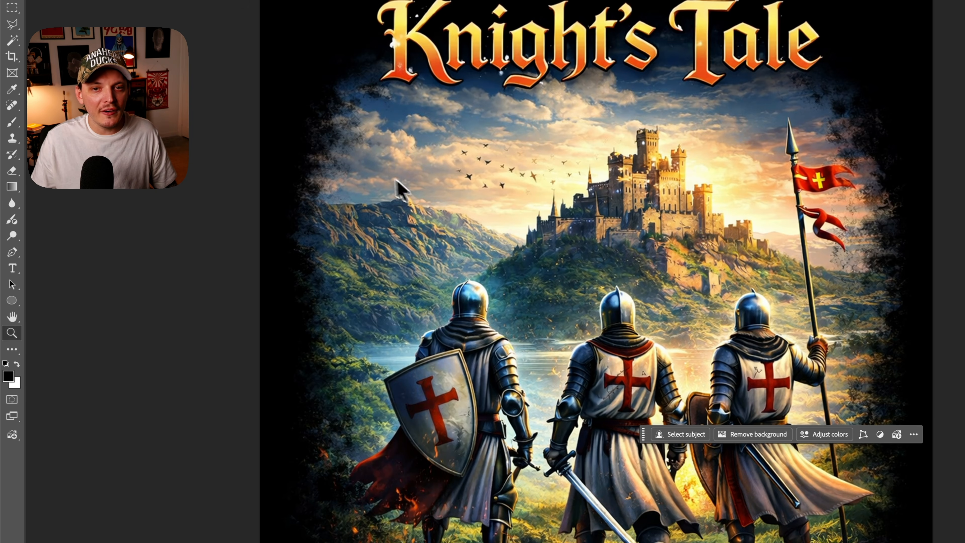
pyautogui.click(354, 157)
pyautogui.moveTo(354, 157); pyautogui.dragTo(460, 323)
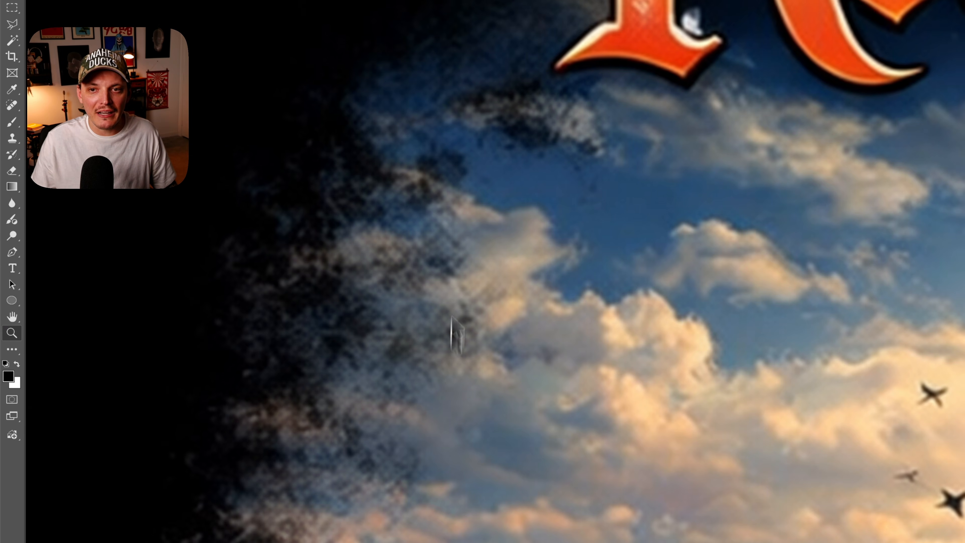
pyautogui.press('v')
pyautogui.moveTo(705, 190); pyautogui.dragTo(673, 380)
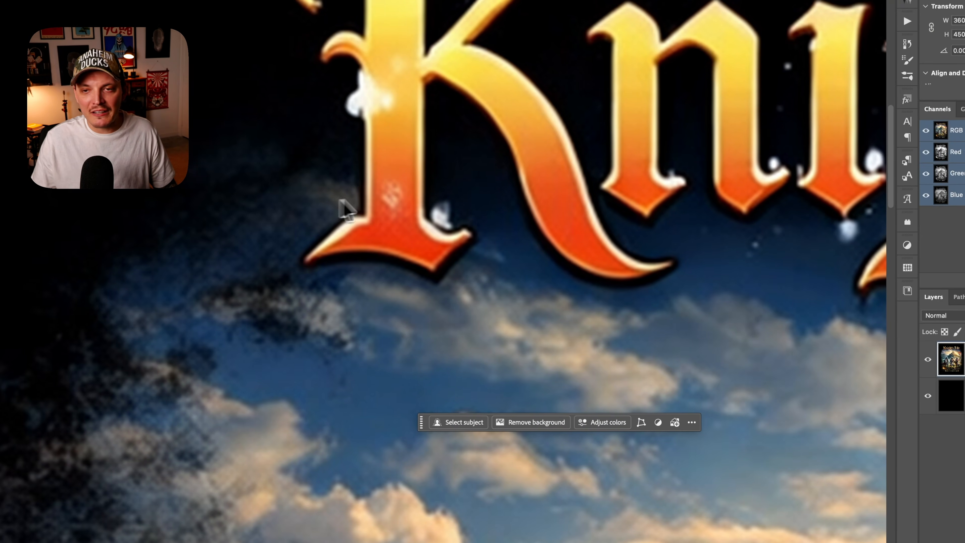
pyautogui.moveTo(498, 197); pyautogui.dragTo(437, 228)
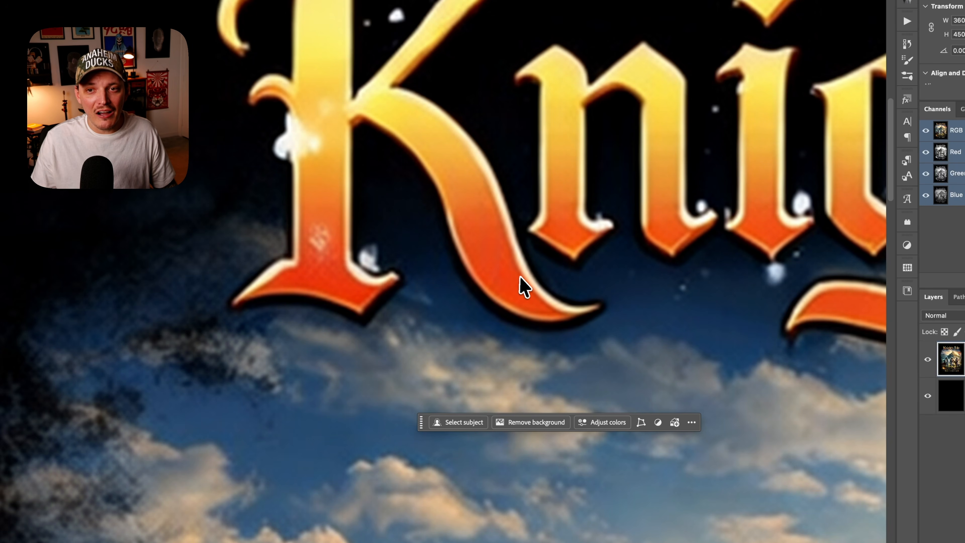
pyautogui.moveTo(821, 283); pyautogui.dragTo(621, 232)
pyautogui.moveTo(862, 274); pyautogui.dragTo(748, 250)
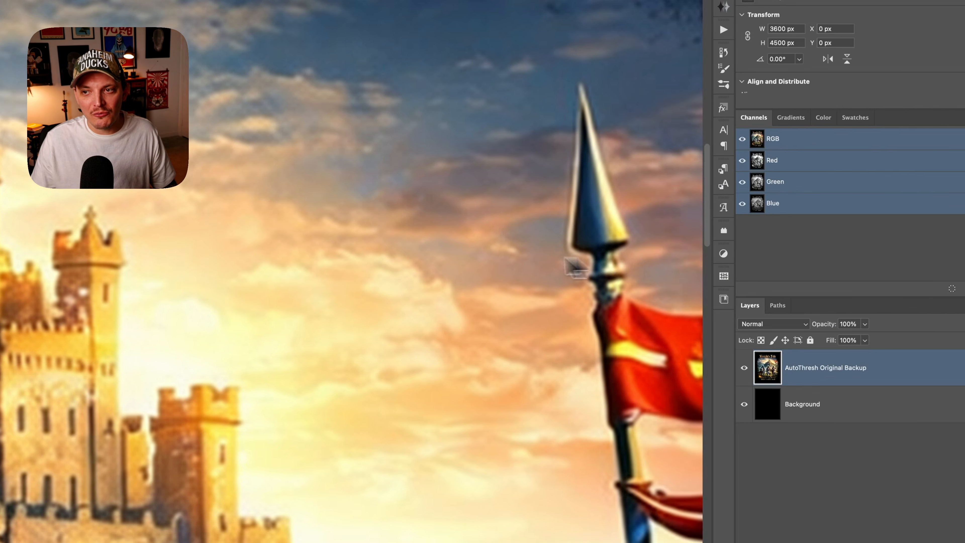
# - Inspect the spear flags, the rough outer edge, the castle hillside and the knights at close range
pyautogui.moveTo(576, 267); pyautogui.dragTo(251, 268)
pyautogui.moveTo(159, 337); pyautogui.dragTo(287, 152)
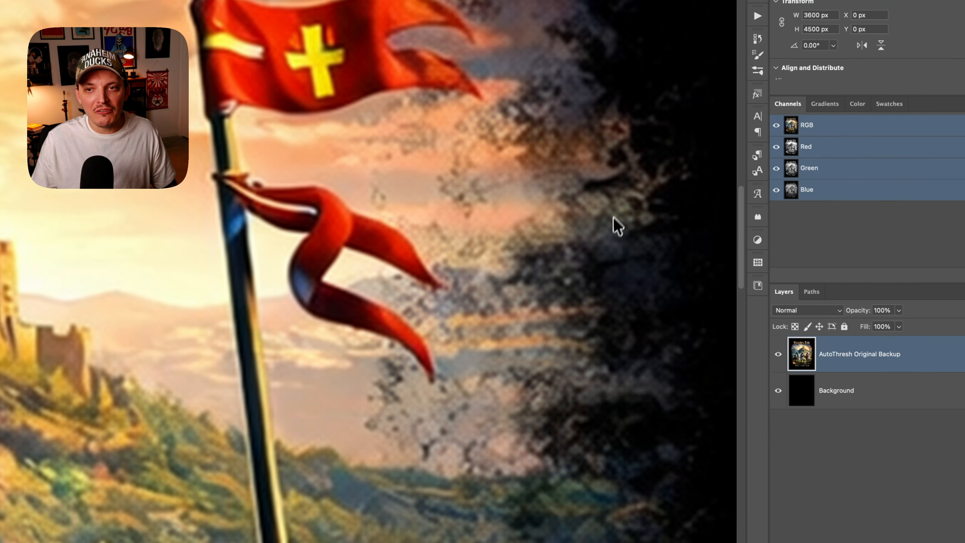
pyautogui.moveTo(703, 261); pyautogui.dragTo(760, 94)
pyautogui.moveTo(291, 334); pyautogui.dragTo(488, 235)
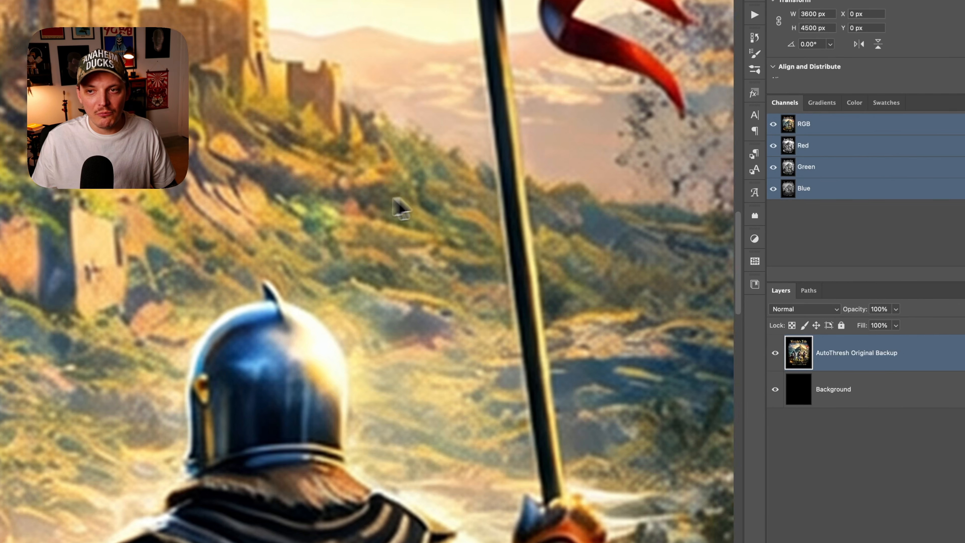
pyautogui.scroll(-5, 343, 205)
pyautogui.scroll(5, 140, 267)
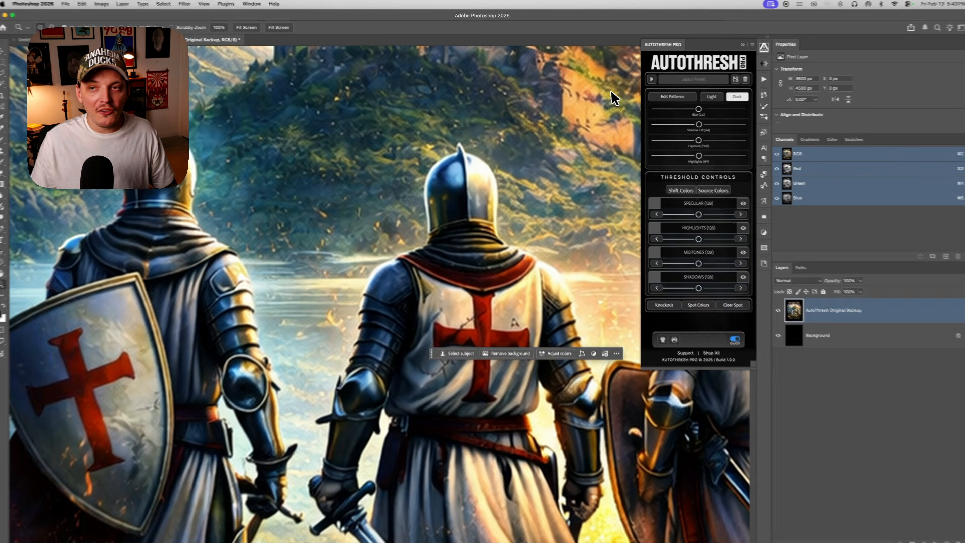
pyautogui.moveTo(555, 110); pyautogui.dragTo(457, 180)
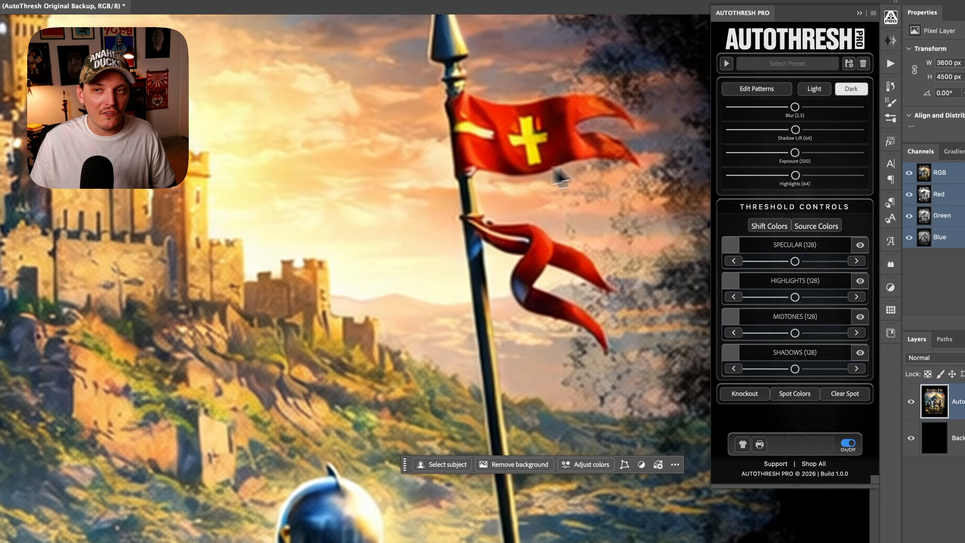
pyautogui.moveTo(661, 156); pyautogui.dragTo(463, 232)
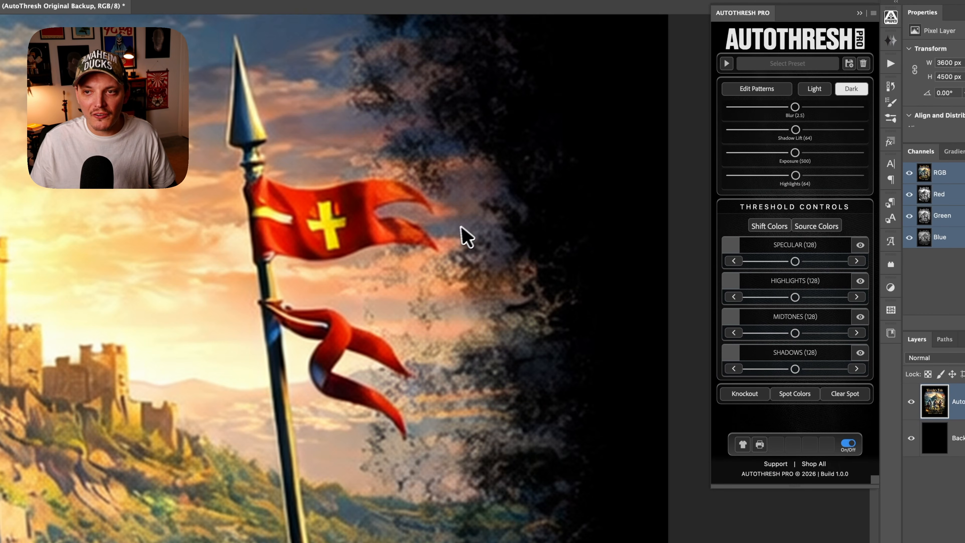
pyautogui.moveTo(577, 204); pyautogui.dragTo(721, 150)
pyautogui.moveTo(357, 262); pyautogui.dragTo(435, 228)
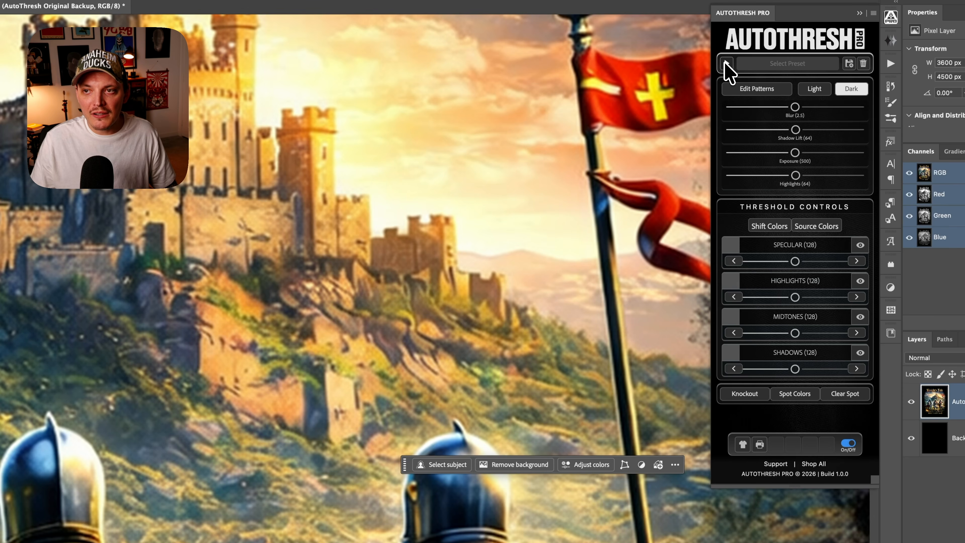
# - Run AutoThresh Pro on the artwork in Dark mode and sample its threshold palette from the source colors twice
pyautogui.click(726, 64)
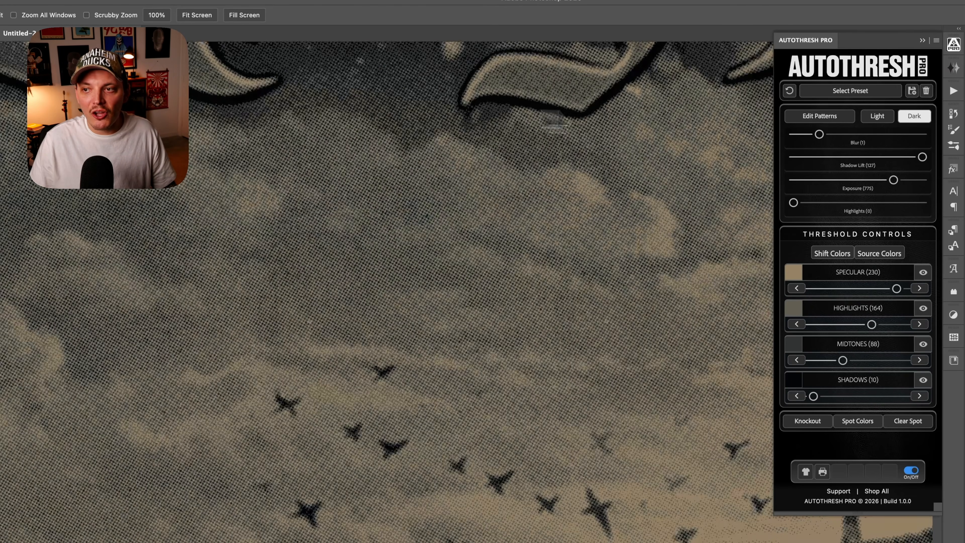
pyautogui.click(876, 254)
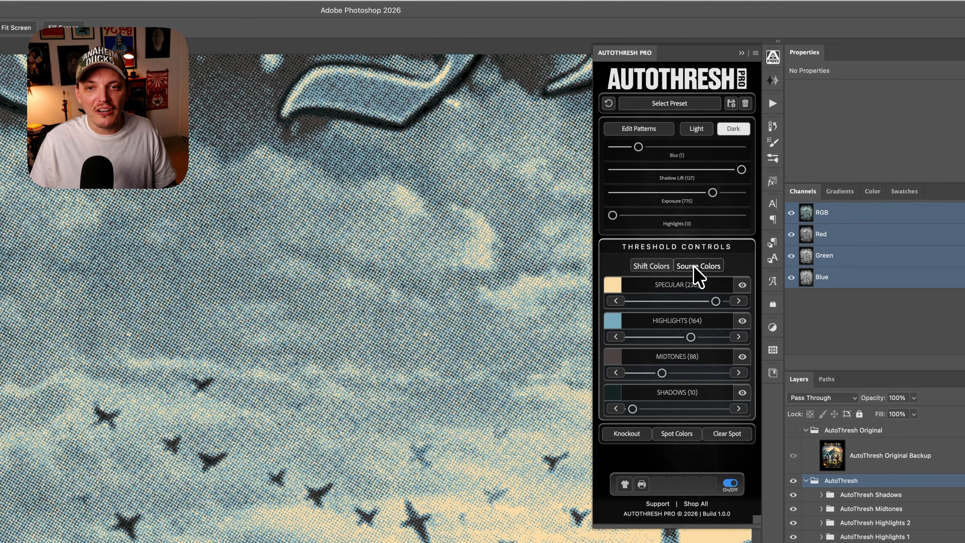
pyautogui.press('super+0')
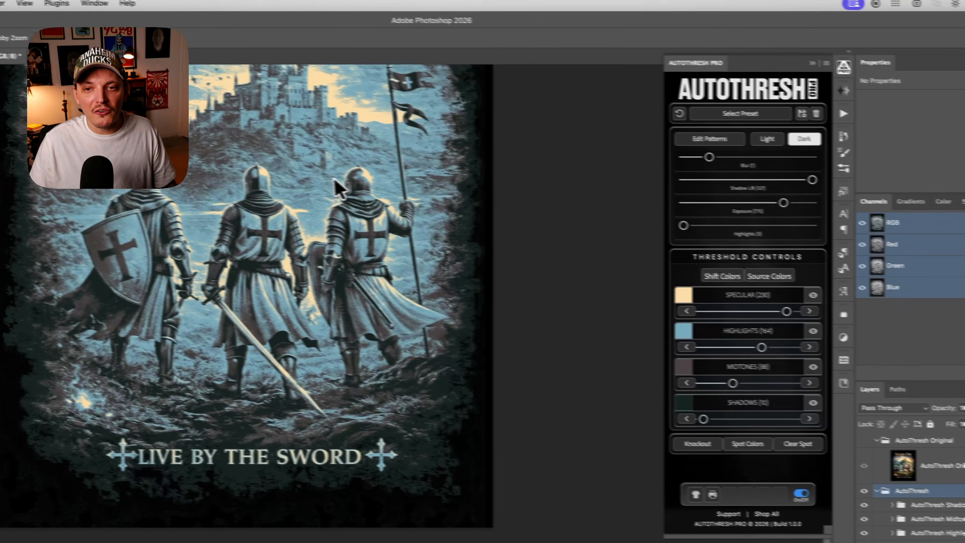
pyautogui.moveTo(334, 179); pyautogui.dragTo(398, 273)
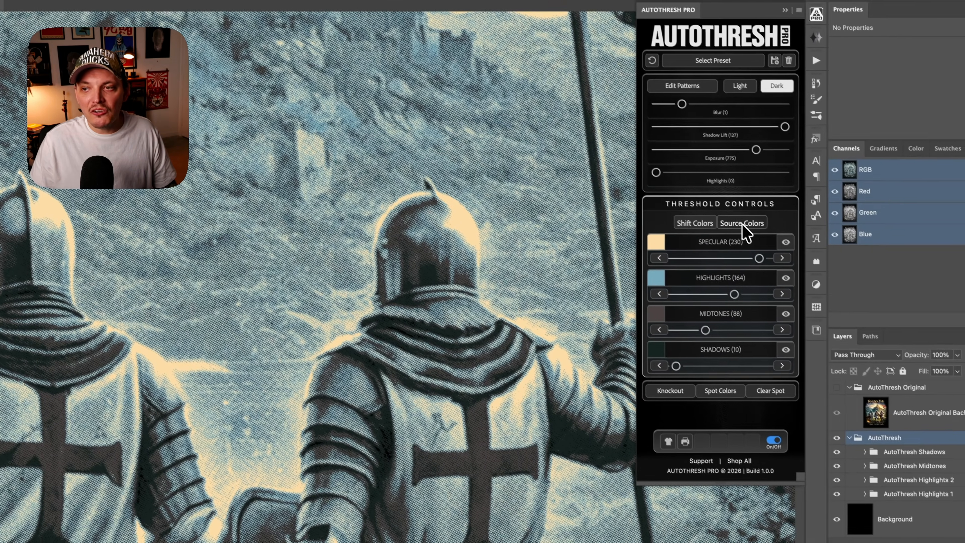
pyautogui.click(806, 282)
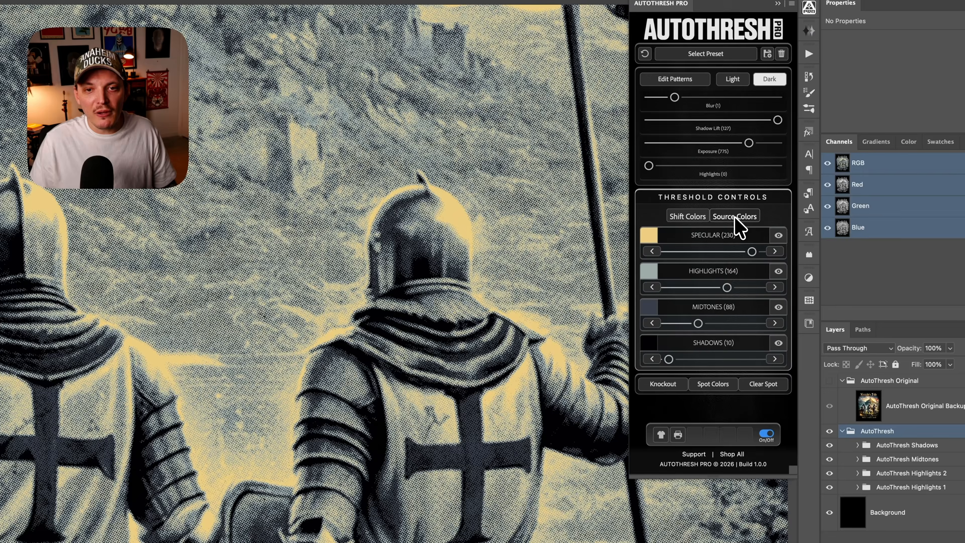
# - Shift the threshold colors through several palettes, trying an orange-red scheme and a pink-magenta one
pyautogui.click(688, 216)
pyautogui.click(687, 216)
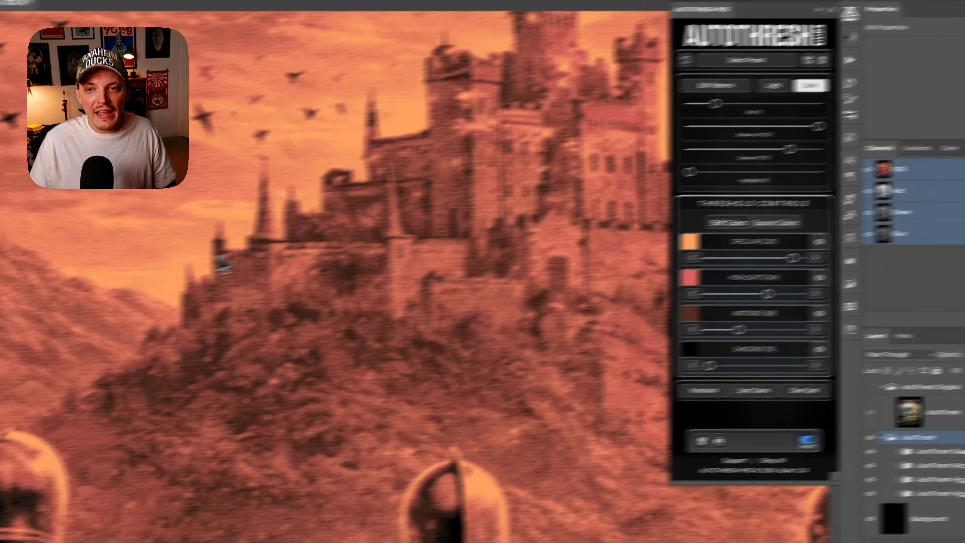
pyautogui.scroll(-5, 232, 286)
pyautogui.scroll(2, 243, 292)
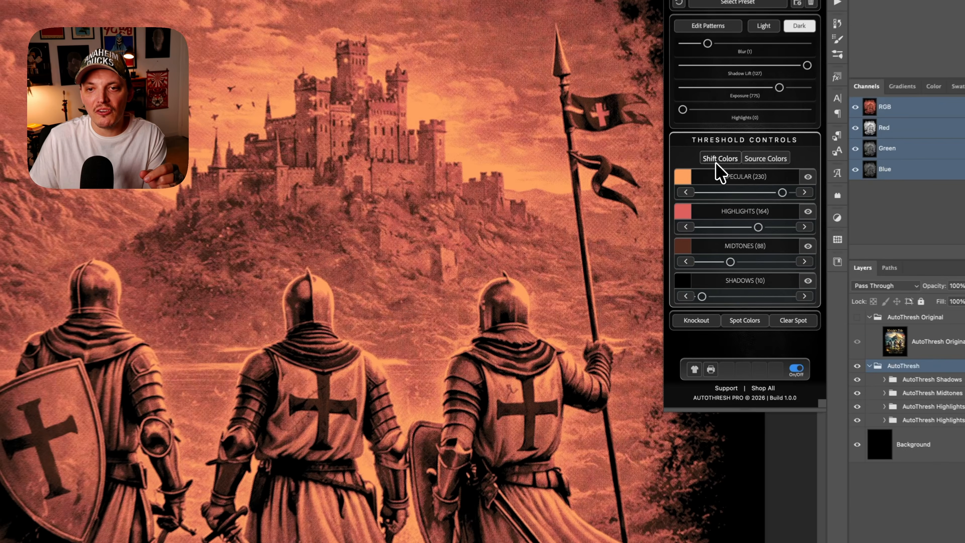
pyautogui.click(677, 189)
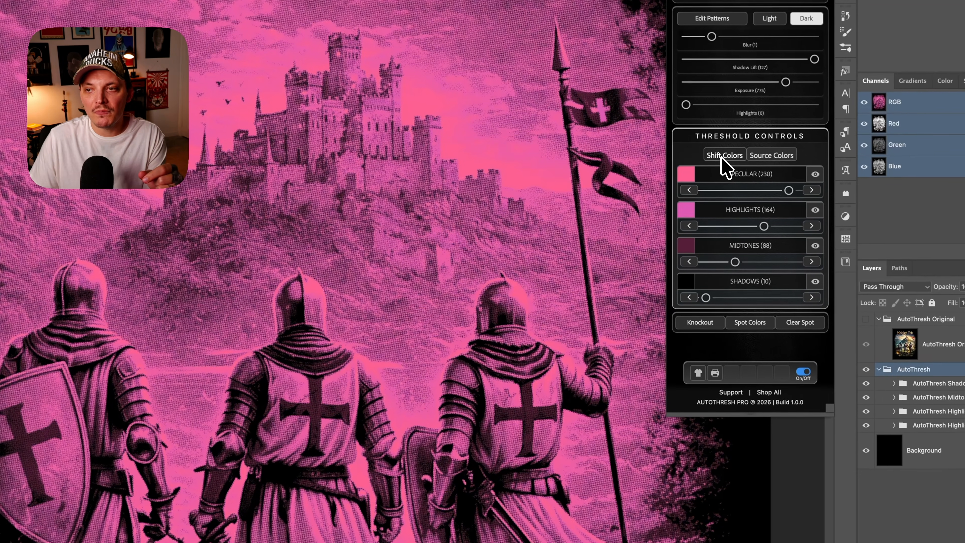
# - Set the specular threshold color to white
pyautogui.click(692, 175)
pyautogui.moveTo(476, 371); pyautogui.dragTo(353, 276)
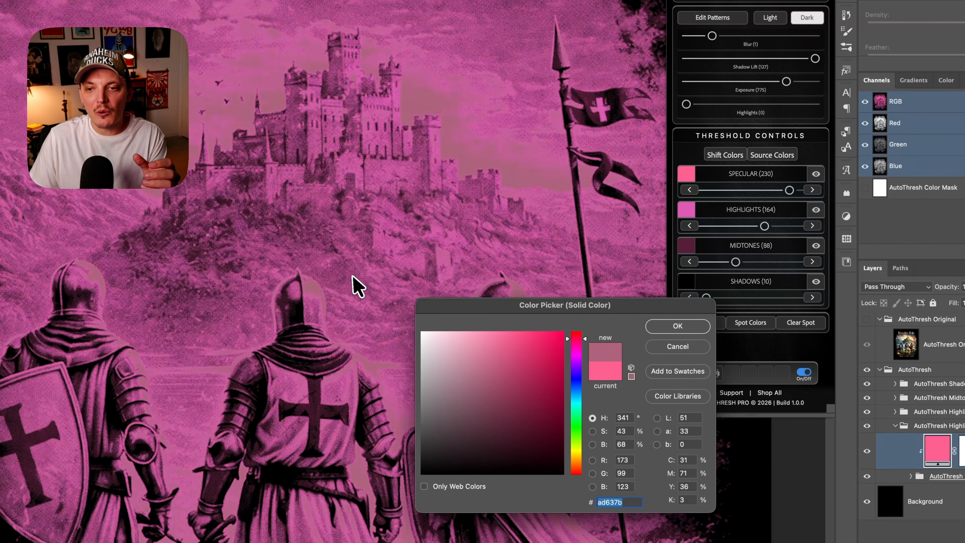
pyautogui.click(678, 326)
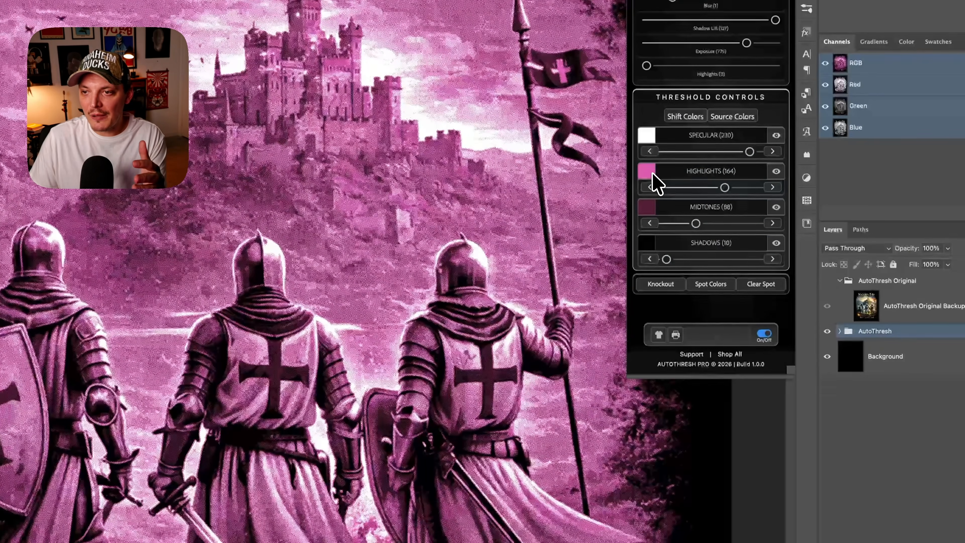
# - Set the highlights threshold color to bright yellow (#ffde00)
pyautogui.click(676, 187)
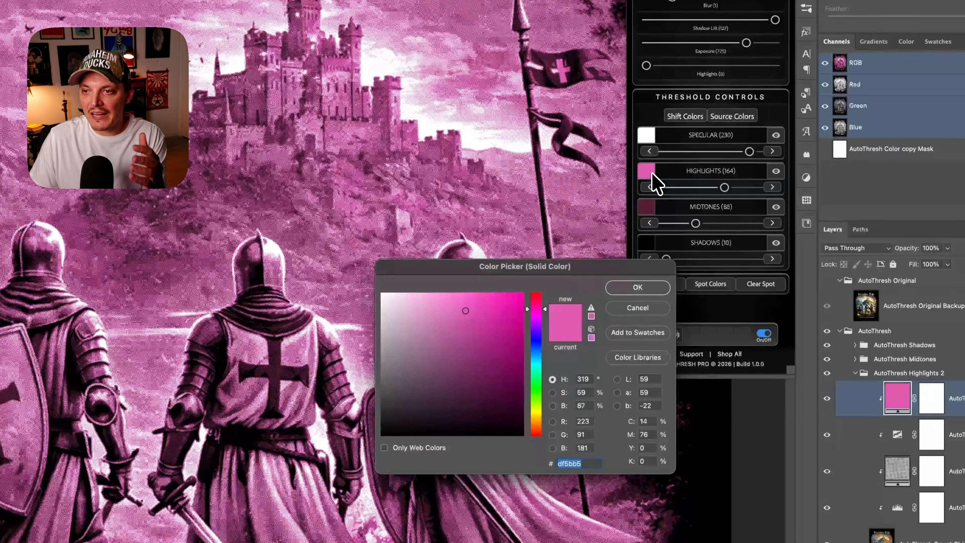
pyautogui.moveTo(539, 317); pyautogui.dragTo(536, 415)
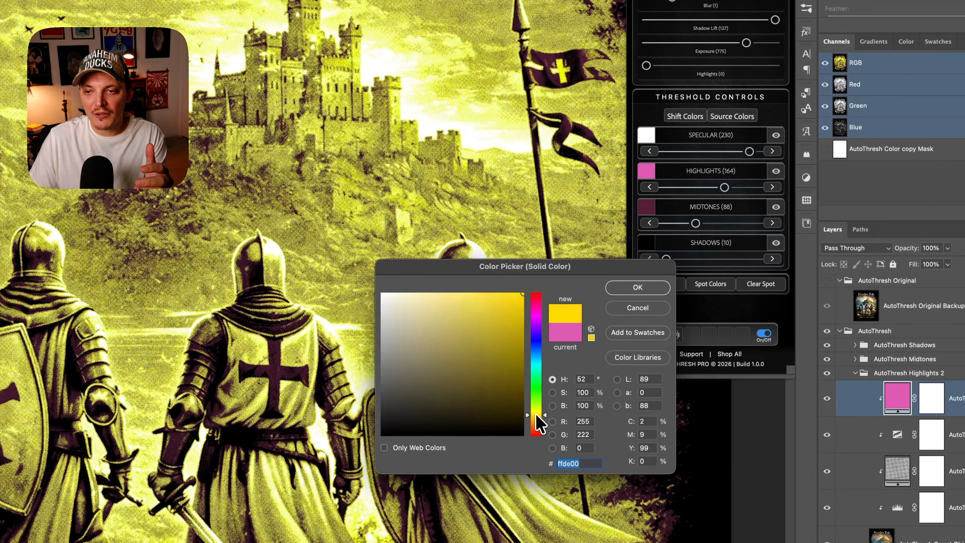
pyautogui.click(659, 288)
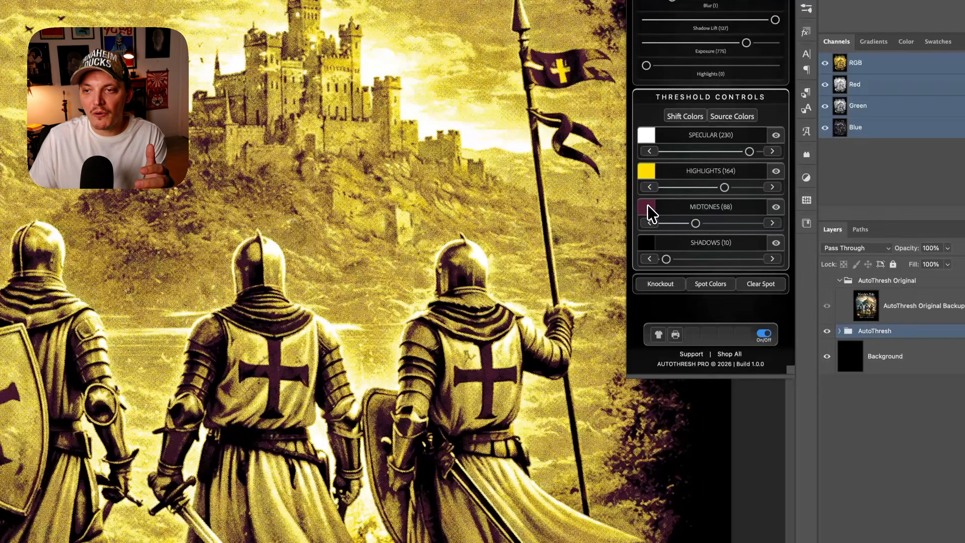
# - Set the midtones threshold color to red (#f02d2d)
pyautogui.click(649, 212)
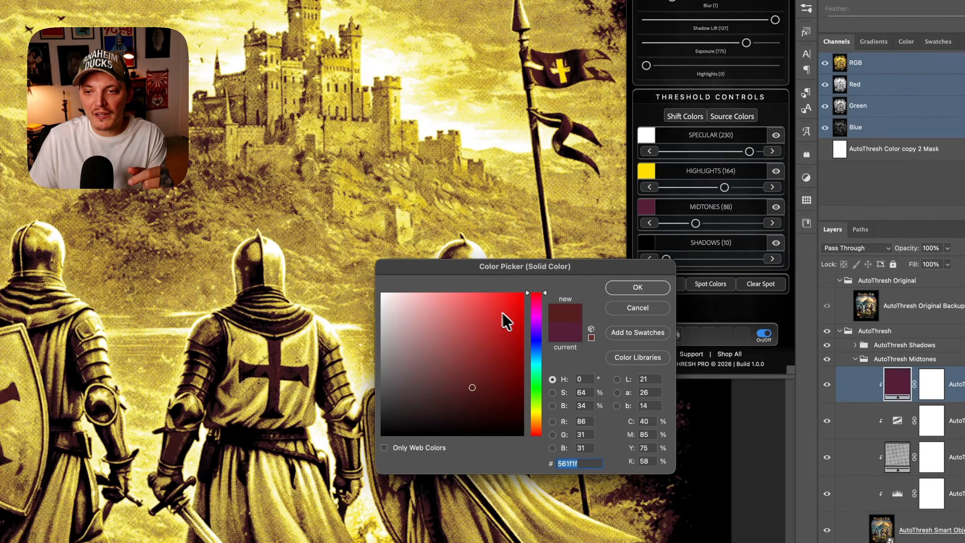
pyautogui.click(497, 301)
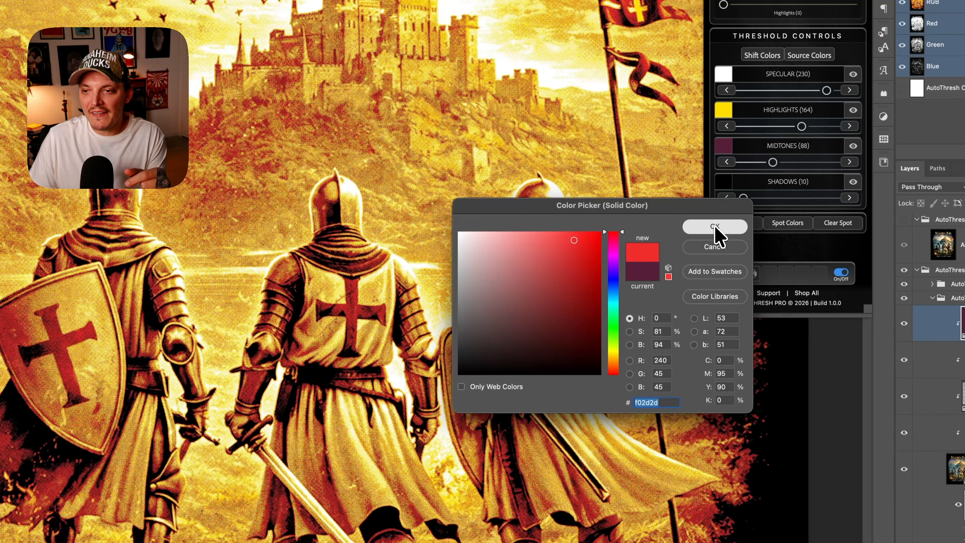
pyautogui.click(715, 229)
# - Change the shadows color to a dark brown and set the shadows threshold to 28
pyautogui.click(725, 182)
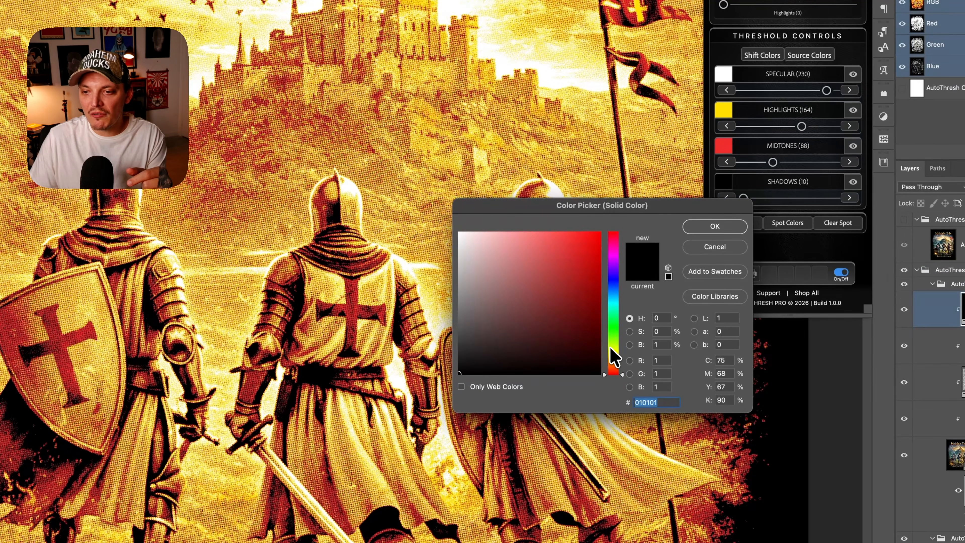
pyautogui.click(612, 360)
pyautogui.click(525, 344)
pyautogui.press('Return')
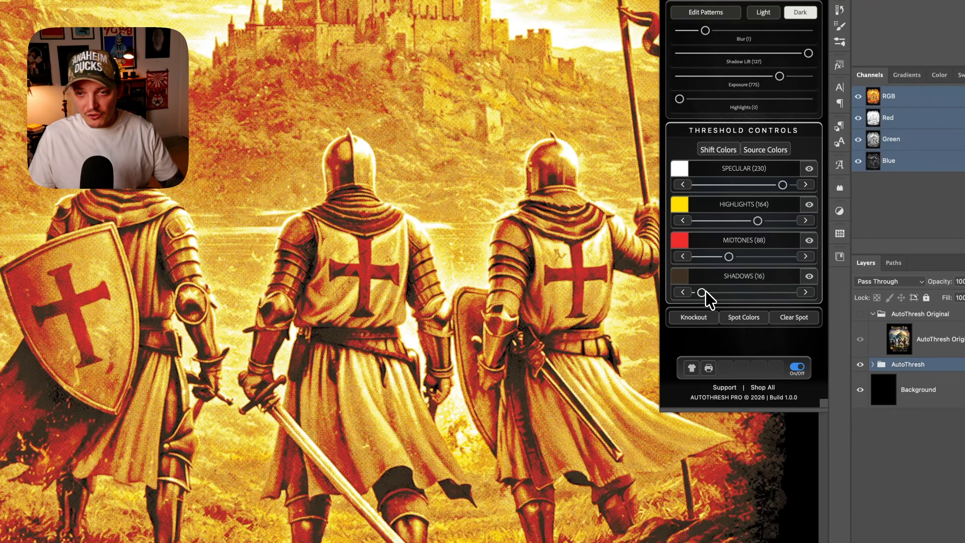
pyautogui.moveTo(703, 293); pyautogui.dragTo(707, 293)
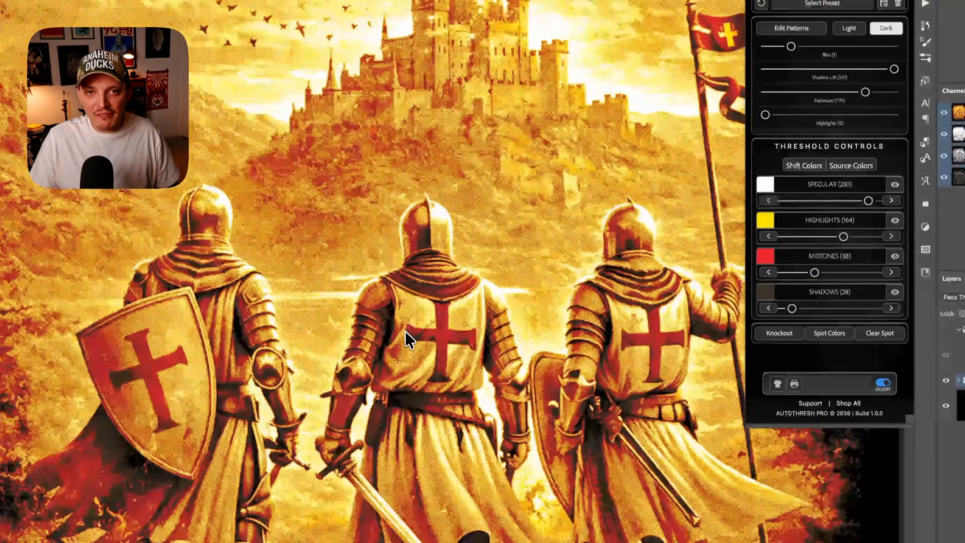
# - Raise the highlights threshold to 180 and check the halftone around the castle and across the artwork
pyautogui.scroll(7, 403, 320)
pyautogui.press('super+plus')
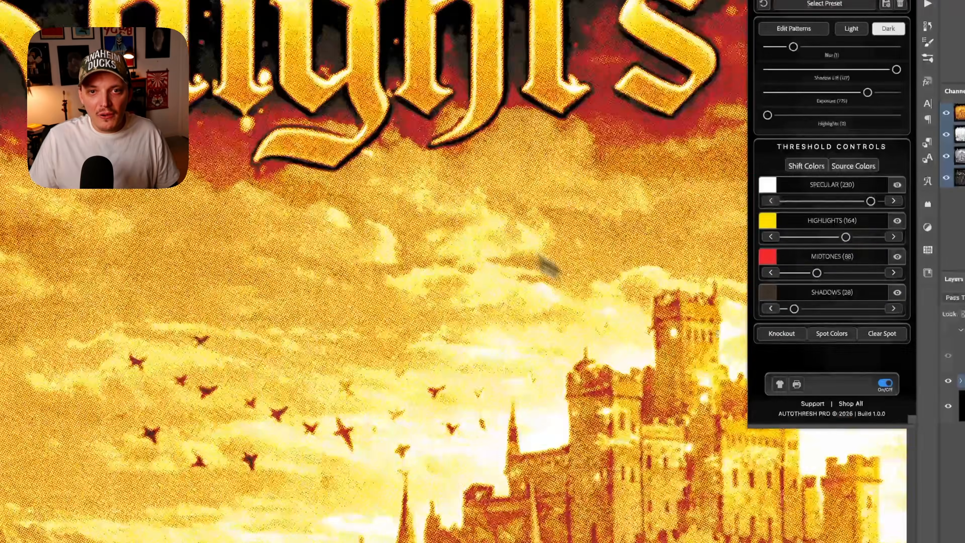
pyautogui.scroll(-8, 646, 274)
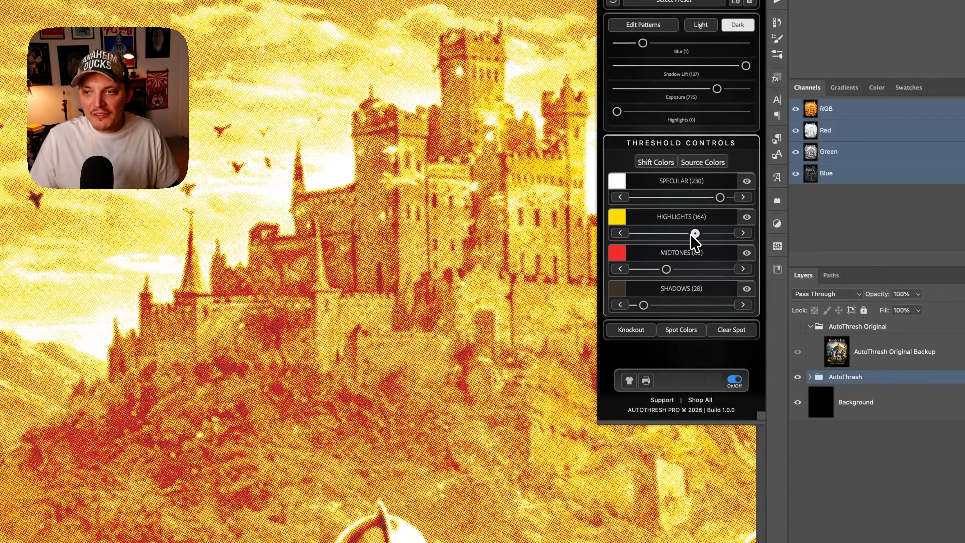
pyautogui.moveTo(691, 235); pyautogui.dragTo(712, 231)
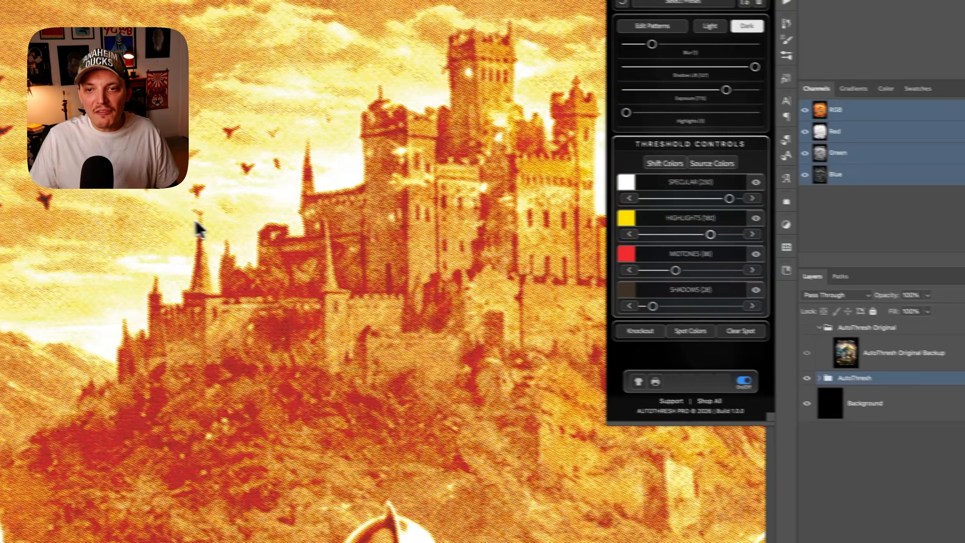
pyautogui.press('super+minus')
pyautogui.press('super+minus')
pyautogui.press('super+minus')
pyautogui.press('super+plus')
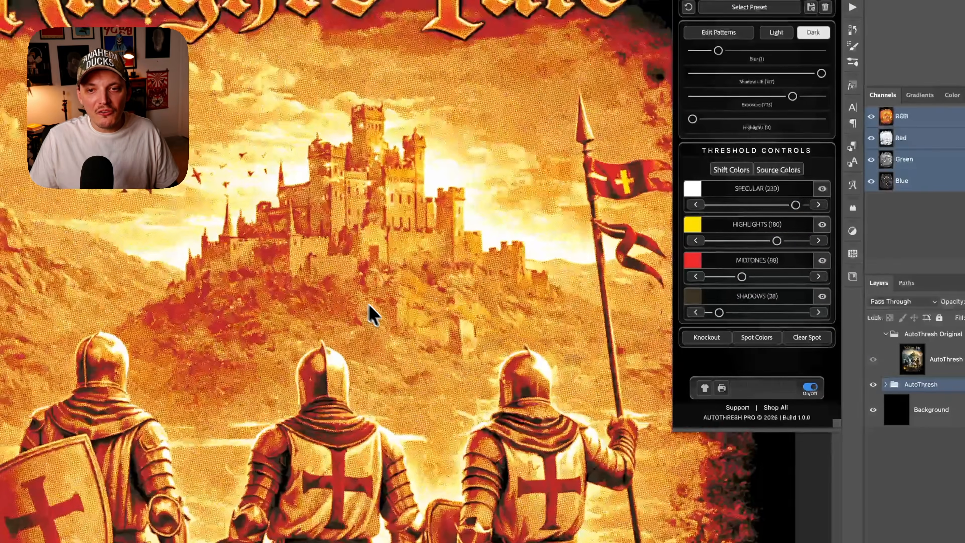
# - Lower the highlights threshold to 168 and raise the midtones threshold to 105
pyautogui.moveTo(289, 296); pyautogui.dragTo(297, 242)
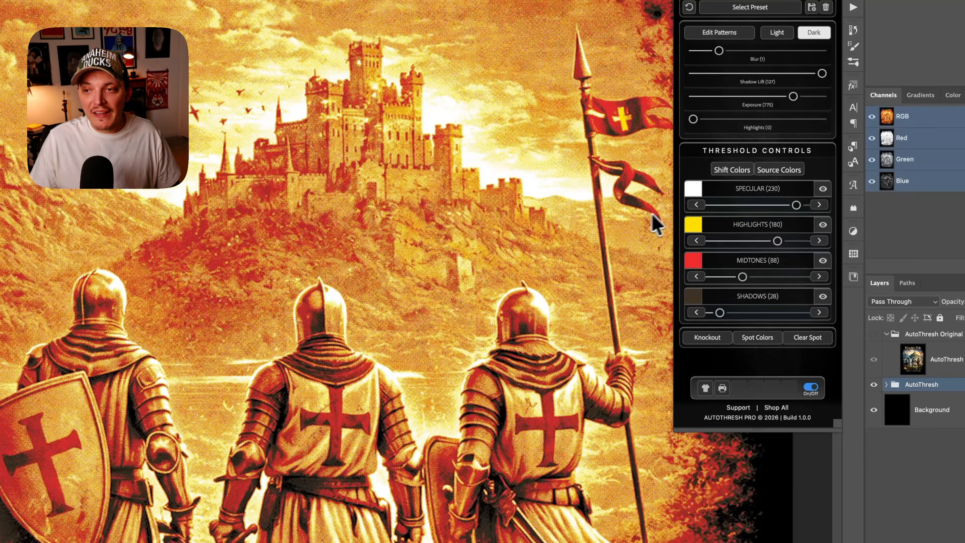
pyautogui.moveTo(777, 241); pyautogui.dragTo(790, 242)
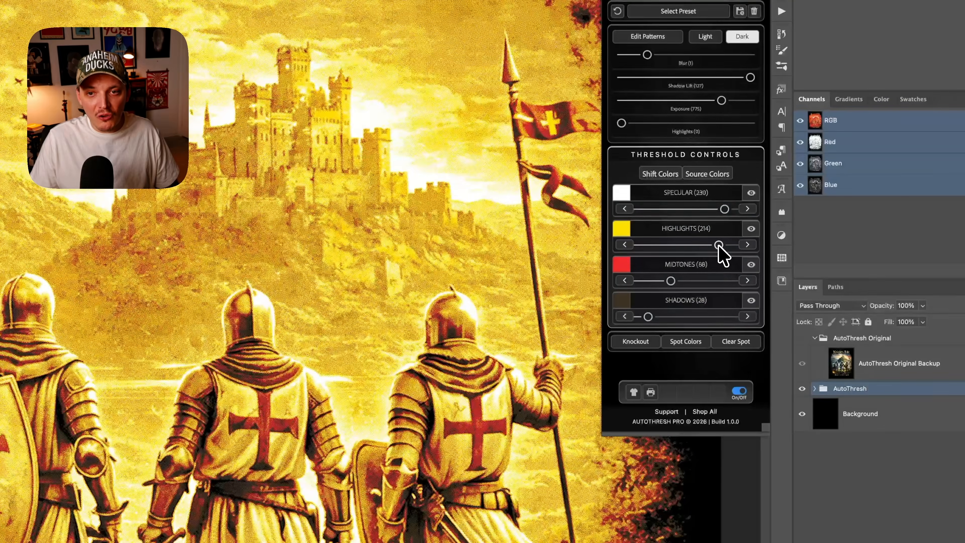
pyautogui.moveTo(718, 245)
pyautogui.mouseDown()
pyautogui.moveTo(707, 245)
pyautogui.moveTo(717, 255)
pyautogui.moveTo(705, 251)
pyautogui.mouseUp()
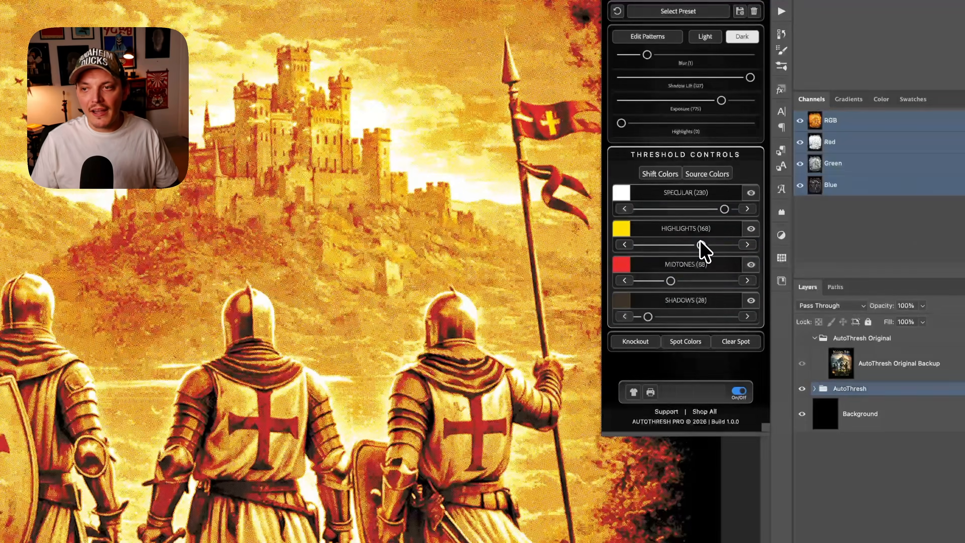
pyautogui.click(681, 280)
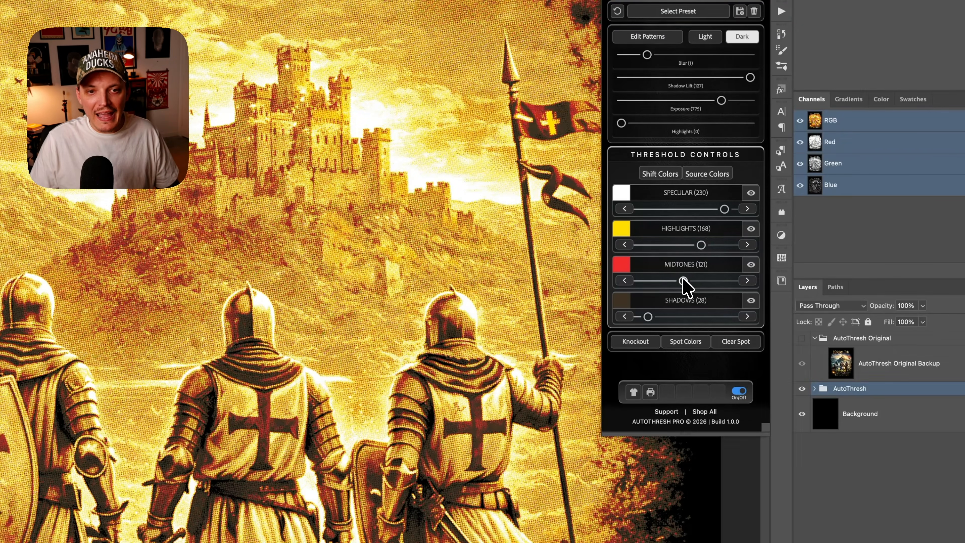
pyautogui.moveTo(683, 281); pyautogui.dragTo(677, 281)
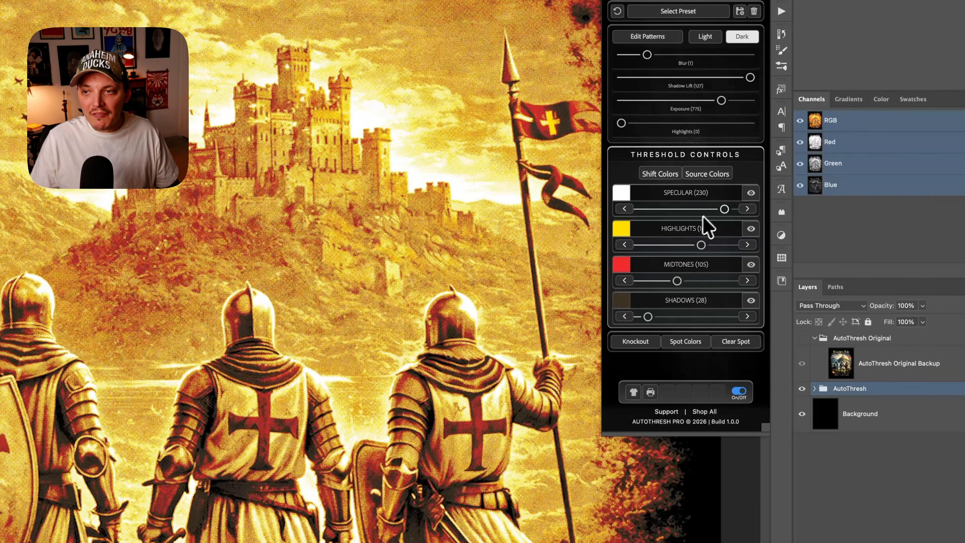
# - Set the specular threshold to 228 and the highlights threshold to 188, checking the castle and knights
pyautogui.moveTo(718, 208); pyautogui.dragTo(721, 208)
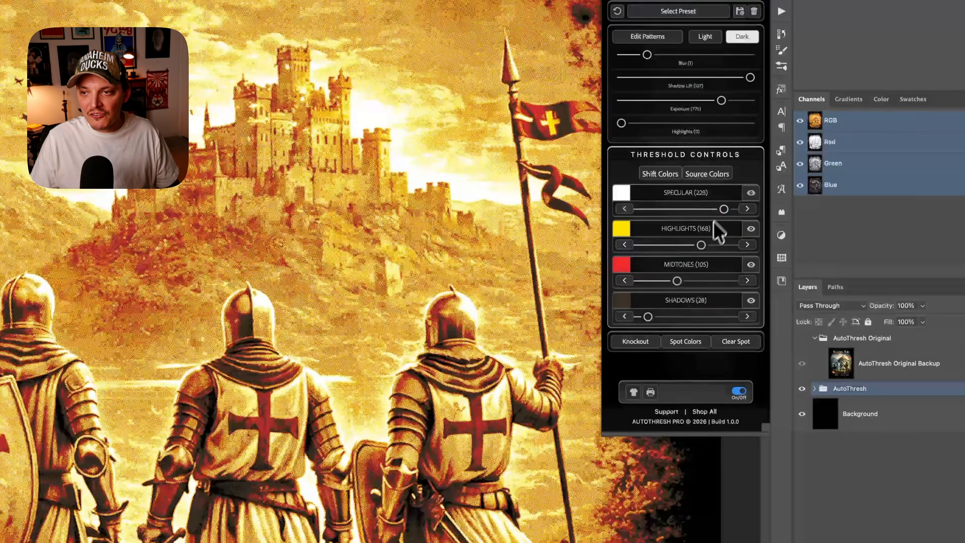
pyautogui.click(699, 245)
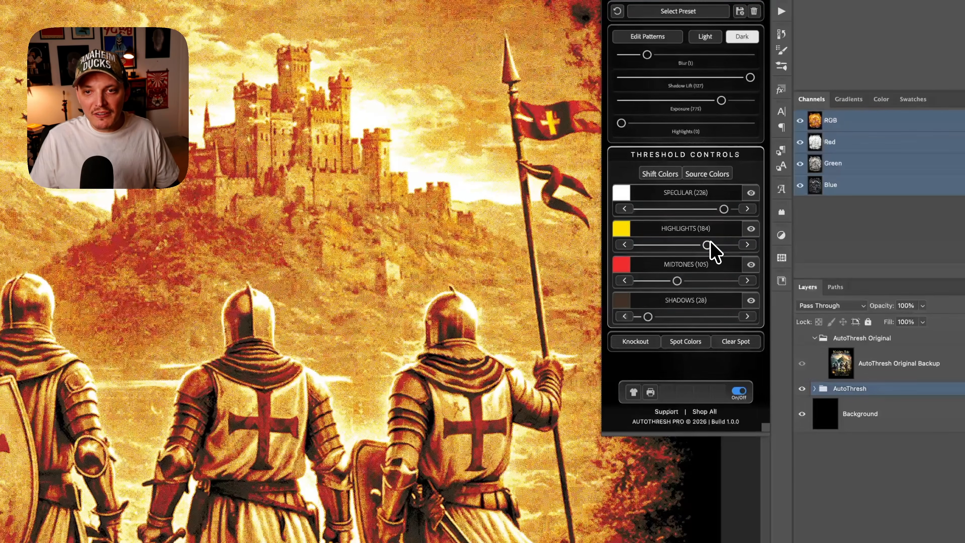
pyautogui.moveTo(715, 245); pyautogui.dragTo(709, 245)
pyautogui.moveTo(348, 285); pyautogui.dragTo(335, 243)
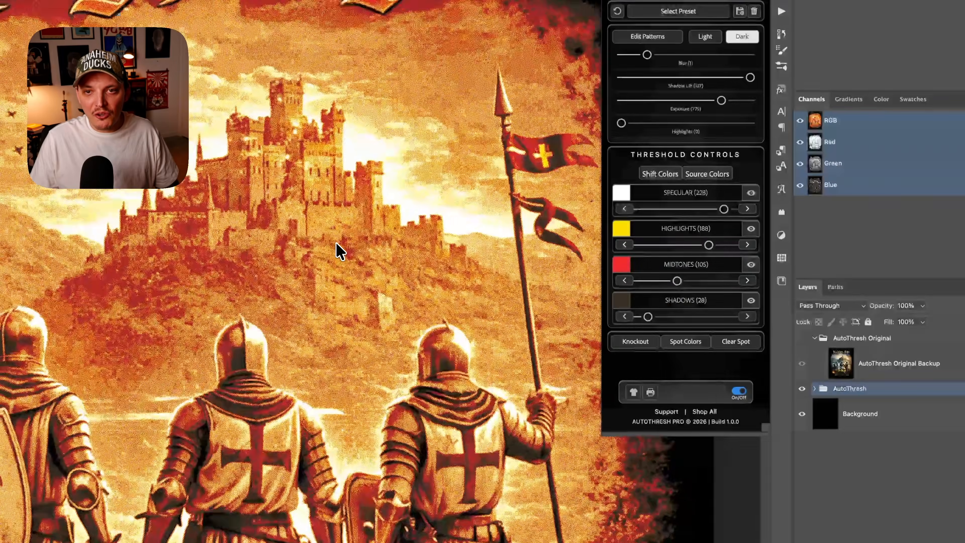
pyautogui.moveTo(412, 259); pyautogui.dragTo(412, 190)
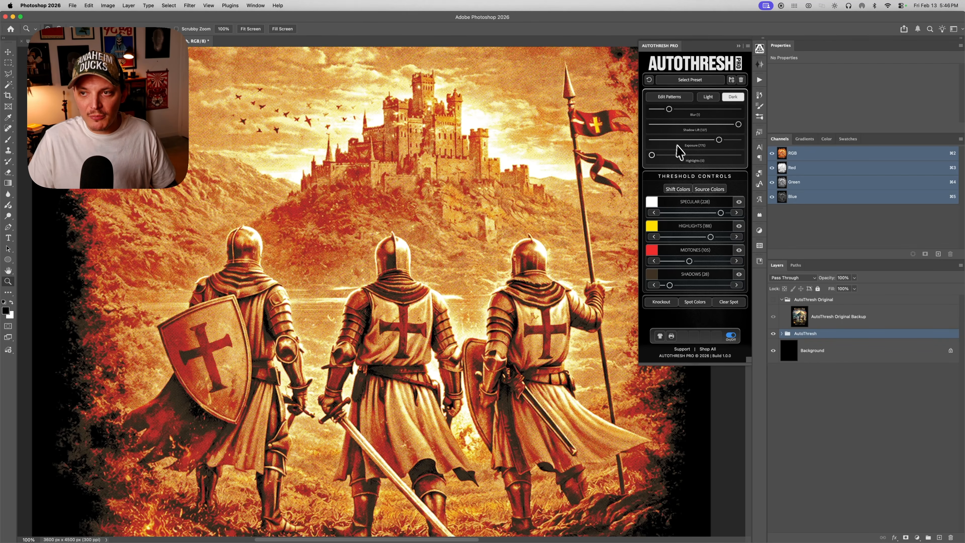
# - Adjust the tonal settings to Shadow Lift 88, Exposure 580 and Highlights 47
pyautogui.click(673, 154)
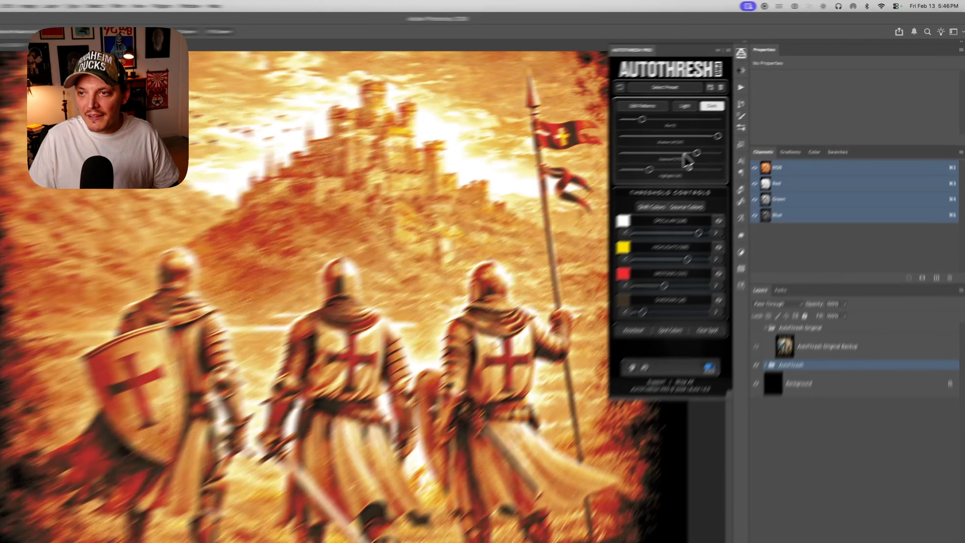
pyautogui.moveTo(718, 140); pyautogui.dragTo(699, 139)
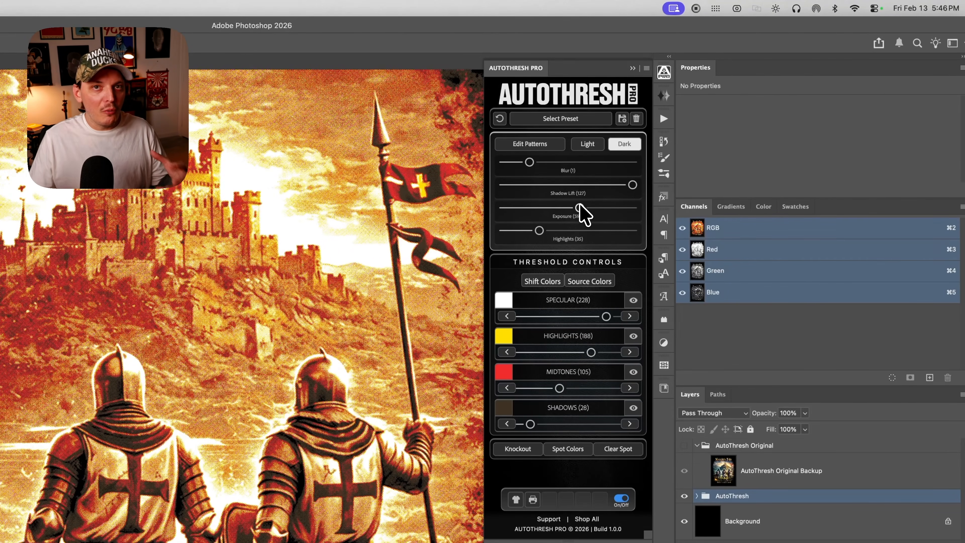
pyautogui.moveTo(579, 205); pyautogui.dragTo(574, 207)
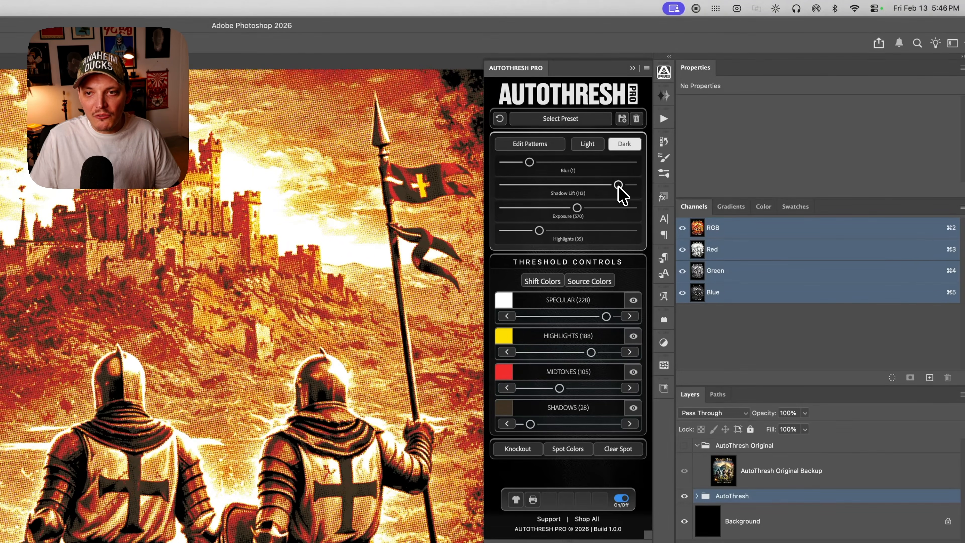
pyautogui.moveTo(618, 187)
pyautogui.mouseDown()
pyautogui.moveTo(607, 185)
pyautogui.moveTo(633, 186)
pyautogui.moveTo(605, 186)
pyautogui.mouseUp()
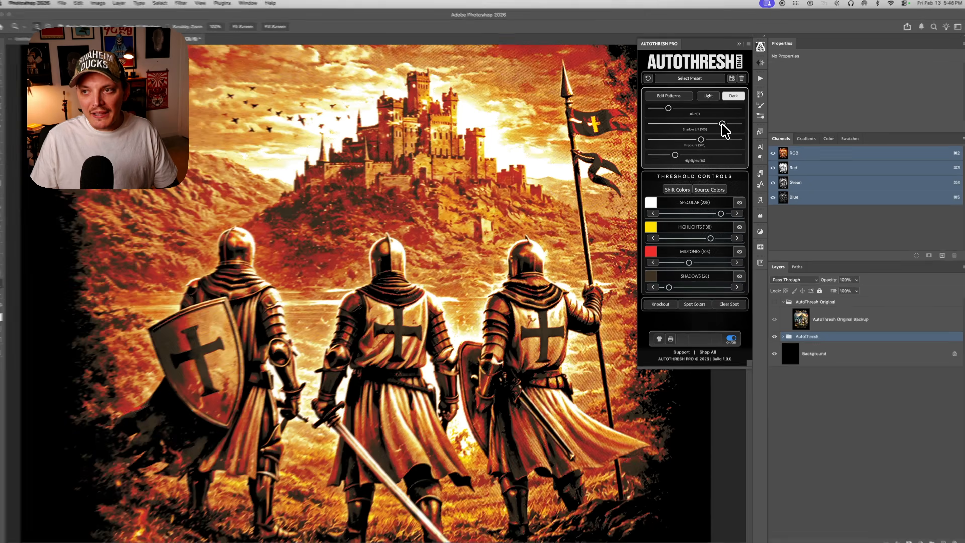
pyautogui.moveTo(721, 124)
pyautogui.mouseDown()
pyautogui.moveTo(732, 108)
pyautogui.moveTo(743, 112)
pyautogui.moveTo(691, 102)
pyautogui.moveTo(720, 116)
pyautogui.mouseUp()
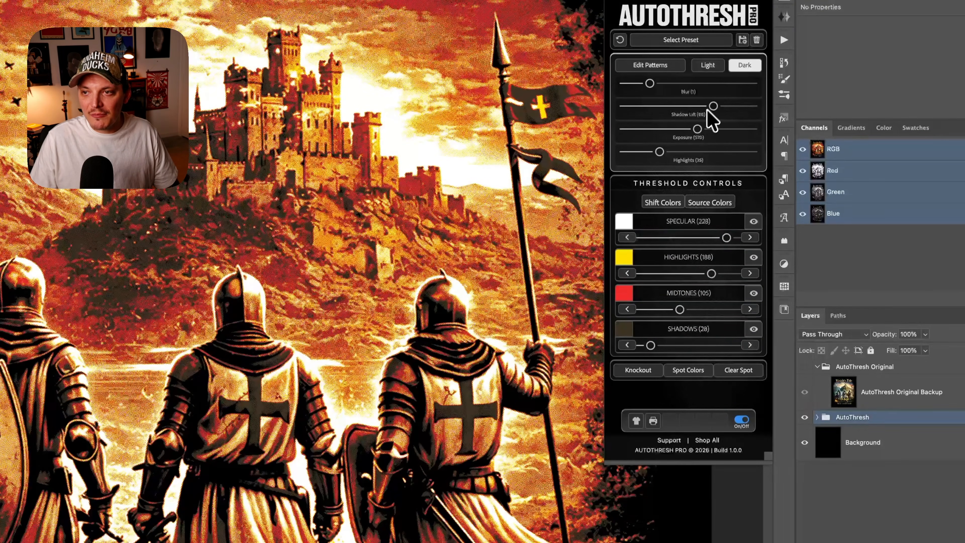
pyautogui.moveTo(695, 129); pyautogui.dragTo(674, 151)
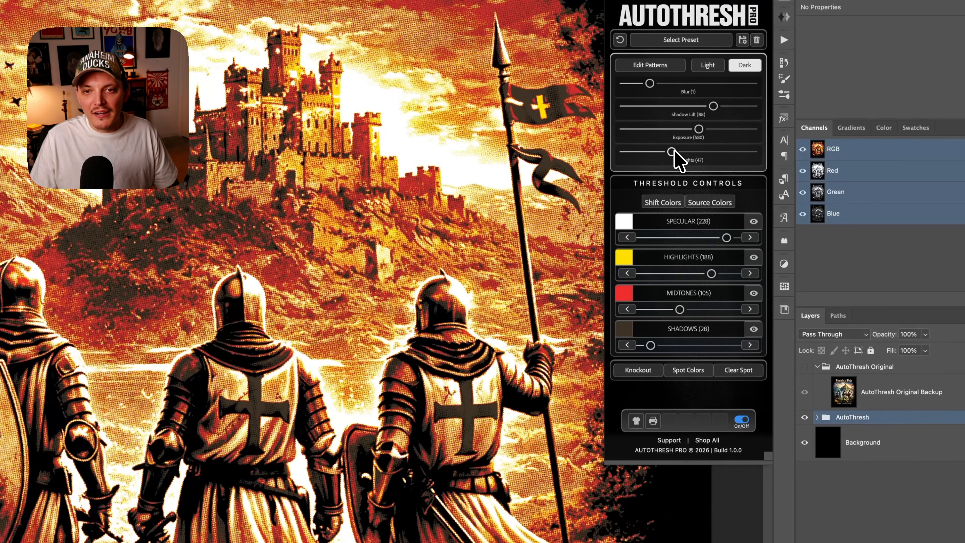
# - Raise the Blur to 1.7 while checking the halftone in the title lettering and around the castle
pyautogui.moveTo(363, 274); pyautogui.dragTo(366, 170)
pyautogui.moveTo(506, 138); pyautogui.dragTo(507, 63)
pyautogui.moveTo(509, 498); pyautogui.dragTo(507, 375)
pyautogui.scroll(4, 435, 177)
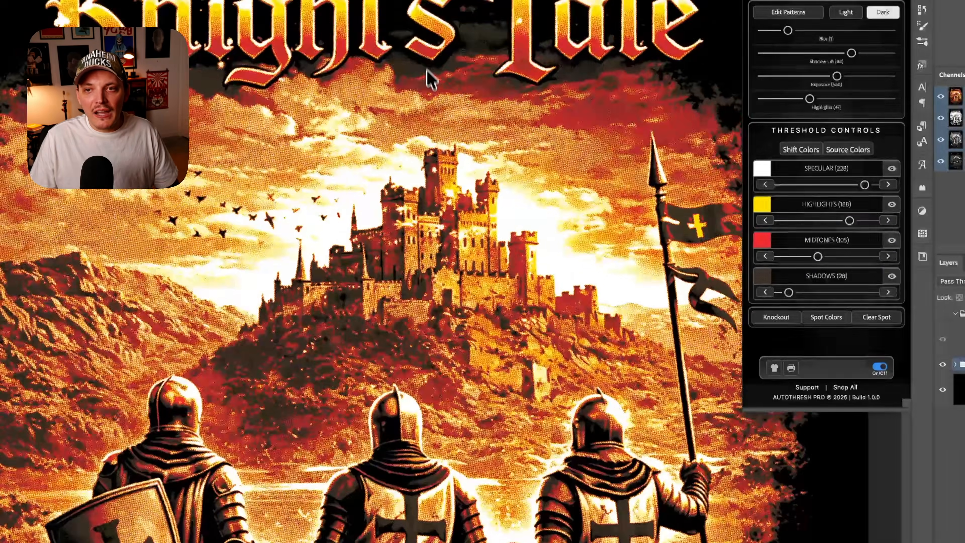
pyautogui.scroll(4, 429, 77)
pyautogui.scroll(3, 416, 162)
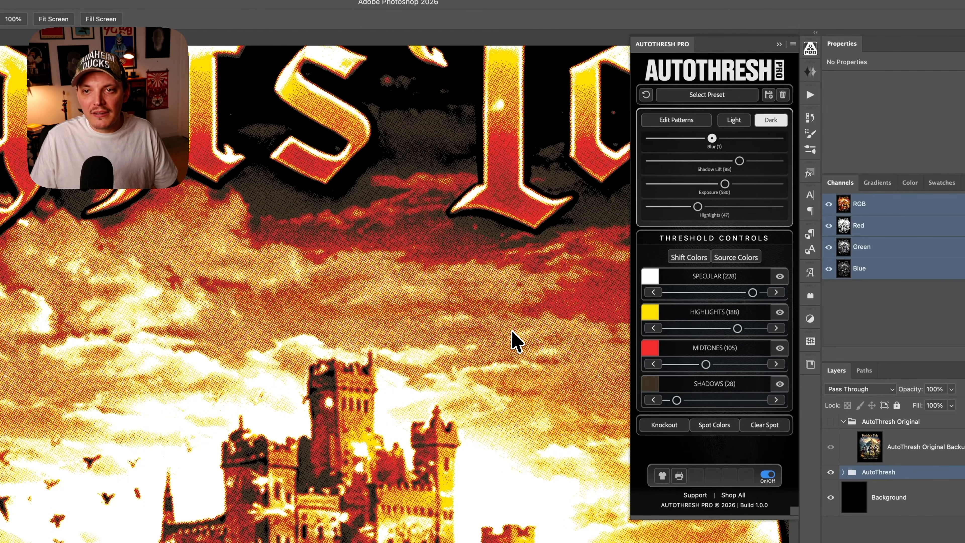
pyautogui.scroll(6, 512, 331)
pyautogui.scroll(-4, 288, 269)
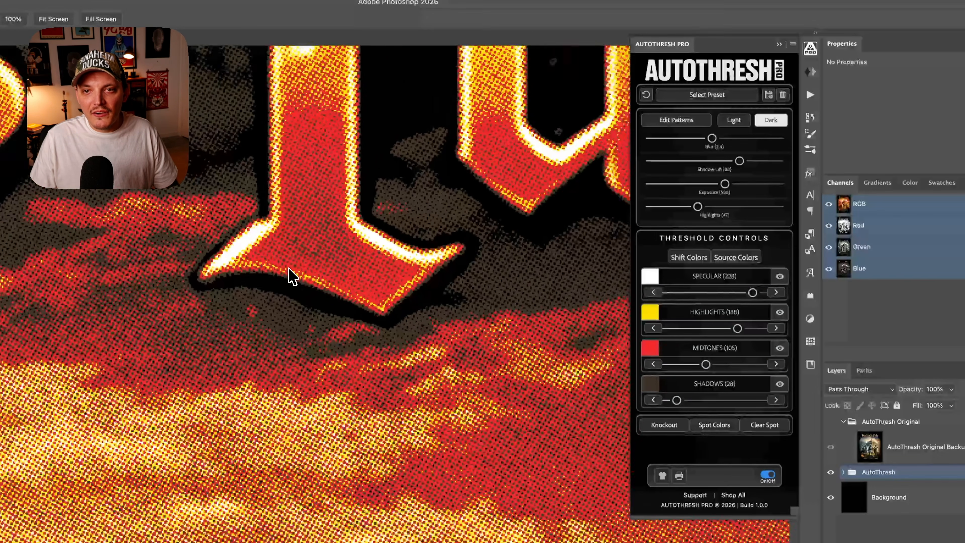
pyautogui.scroll(-4, 289, 268)
pyautogui.scroll(4, 349, 336)
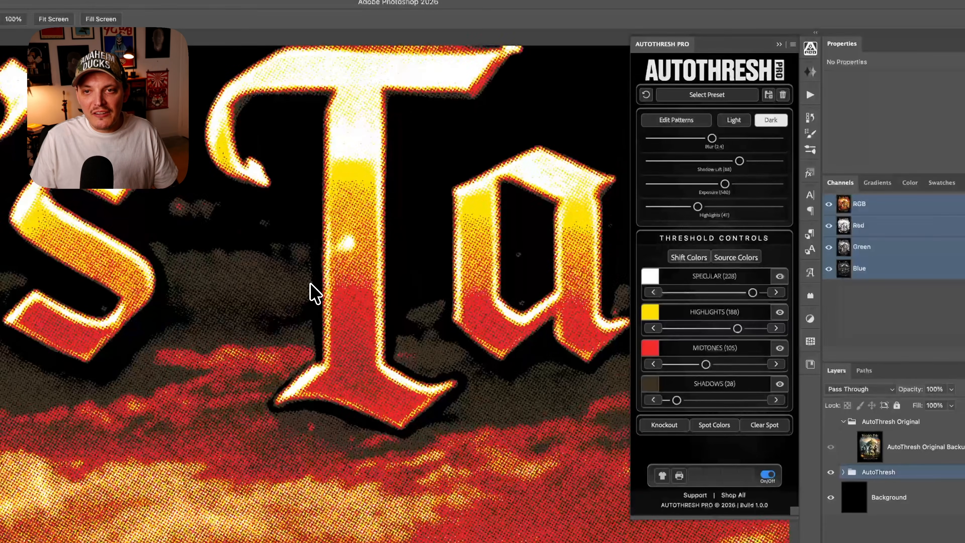
pyautogui.scroll(2, 316, 293)
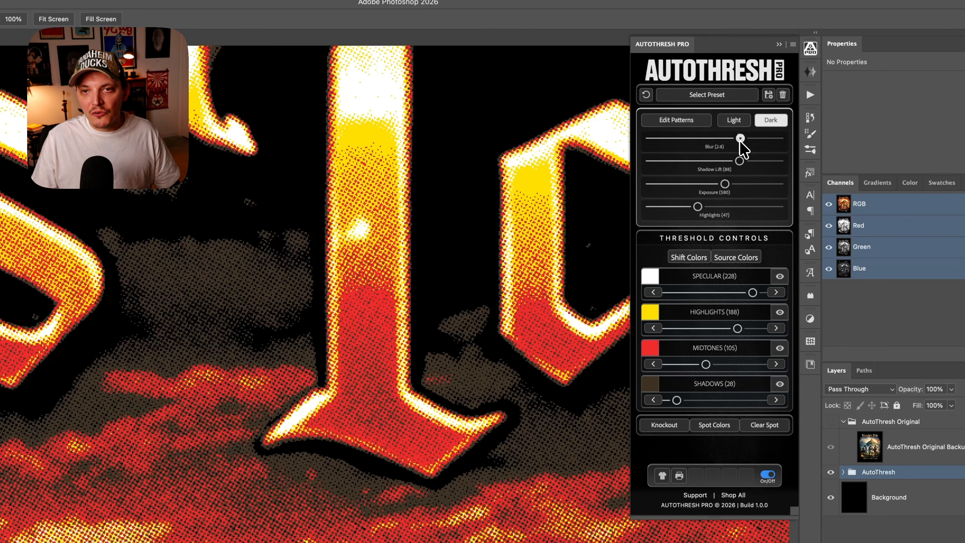
pyautogui.moveTo(740, 141); pyautogui.dragTo(750, 140)
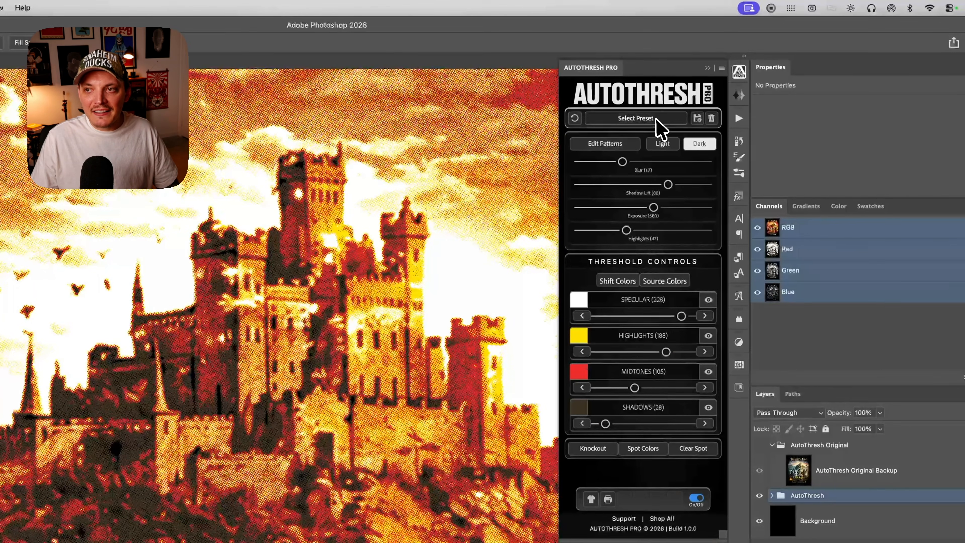
# - View the preset-saving prompt without saving, and look through the list of factory and personal presets
pyautogui.click(695, 118)
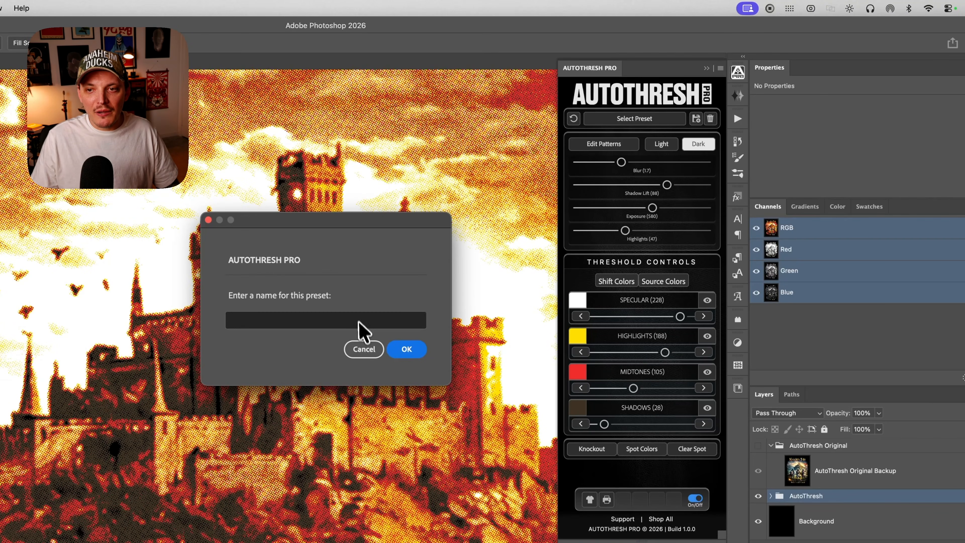
pyautogui.click(362, 351)
pyautogui.click(613, 119)
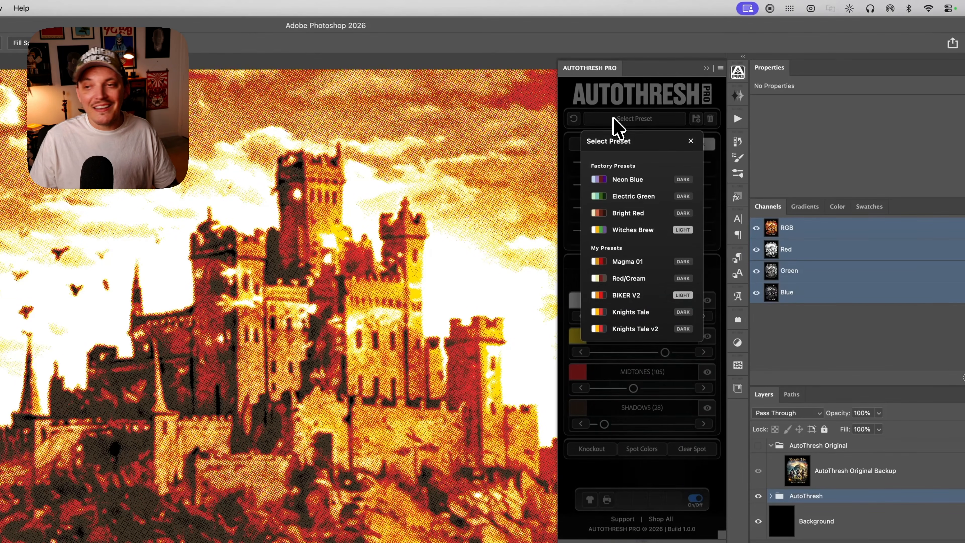
pyautogui.click(570, 215)
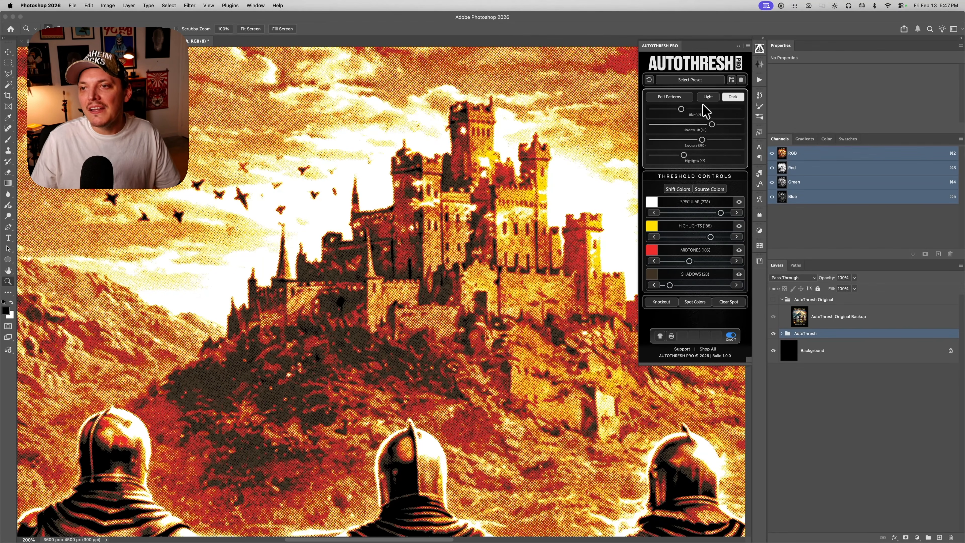
# - Open the pattern settings and set the linked AT Halftone 1 pattern size to 35% for all four thresholds
pyautogui.click(680, 99)
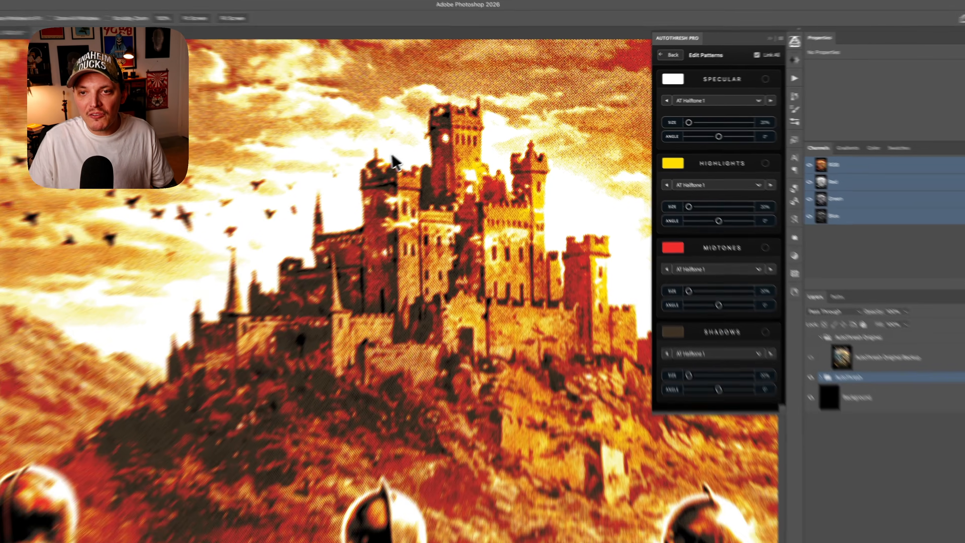
pyautogui.click(414, 150)
pyautogui.moveTo(484, 213); pyautogui.dragTo(476, 169)
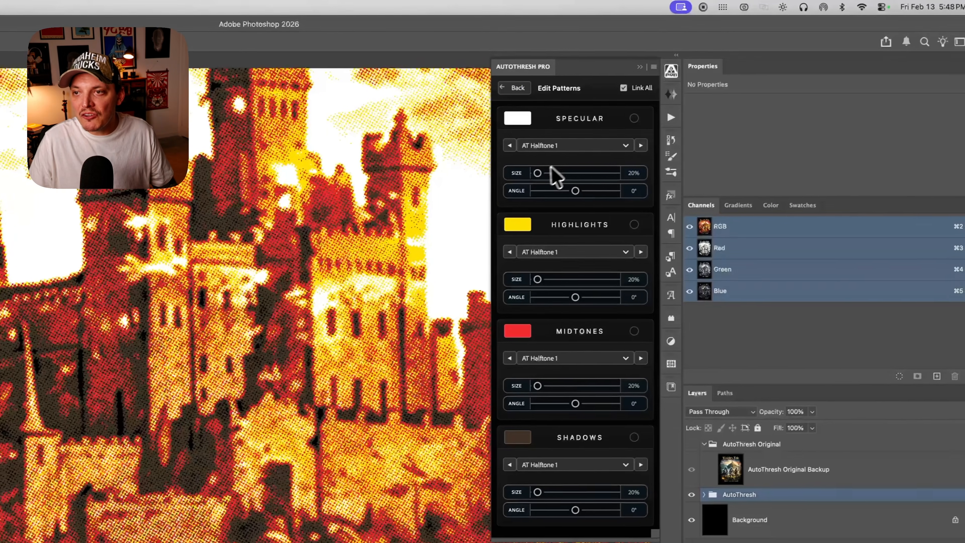
pyautogui.moveTo(596, 160); pyautogui.dragTo(610, 161)
pyautogui.moveTo(544, 176); pyautogui.dragTo(539, 176)
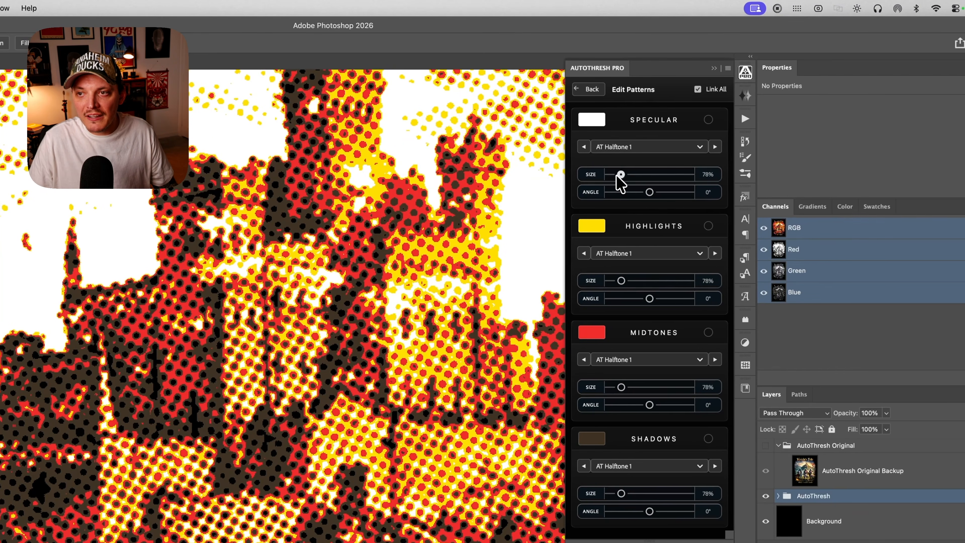
pyautogui.moveTo(617, 176); pyautogui.dragTo(612, 175)
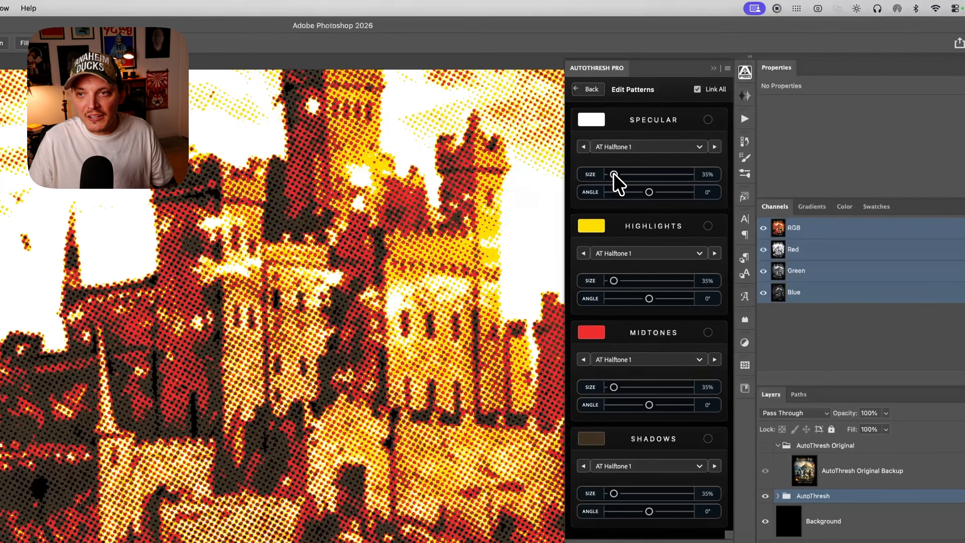
# - Change all linked threshold patterns to AT Emulsion 1 at a size of 28%
pyautogui.click(623, 149)
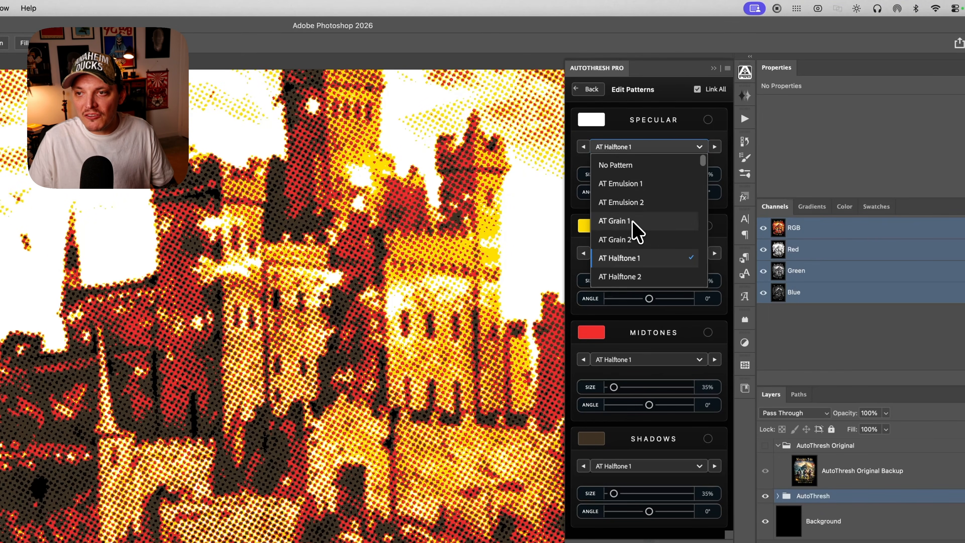
pyautogui.click(638, 184)
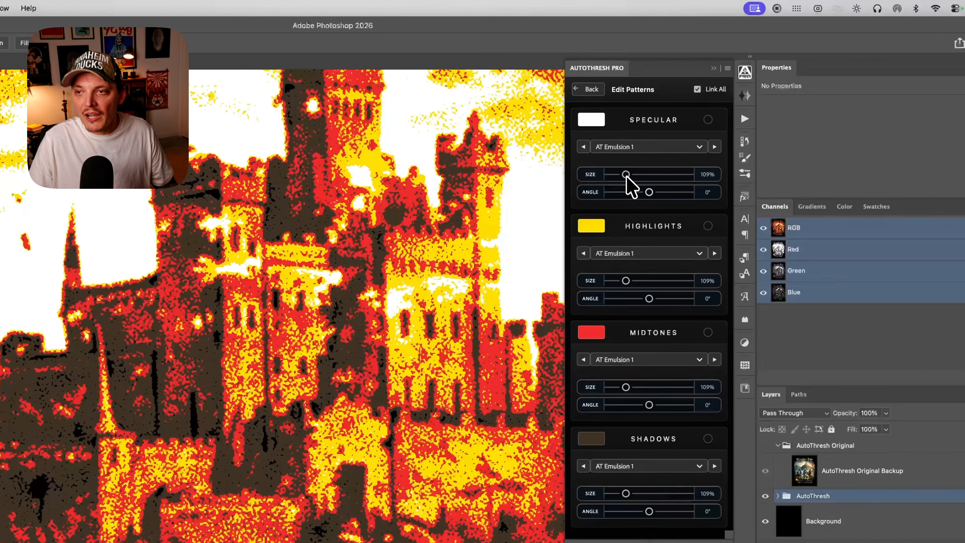
pyautogui.click(638, 253)
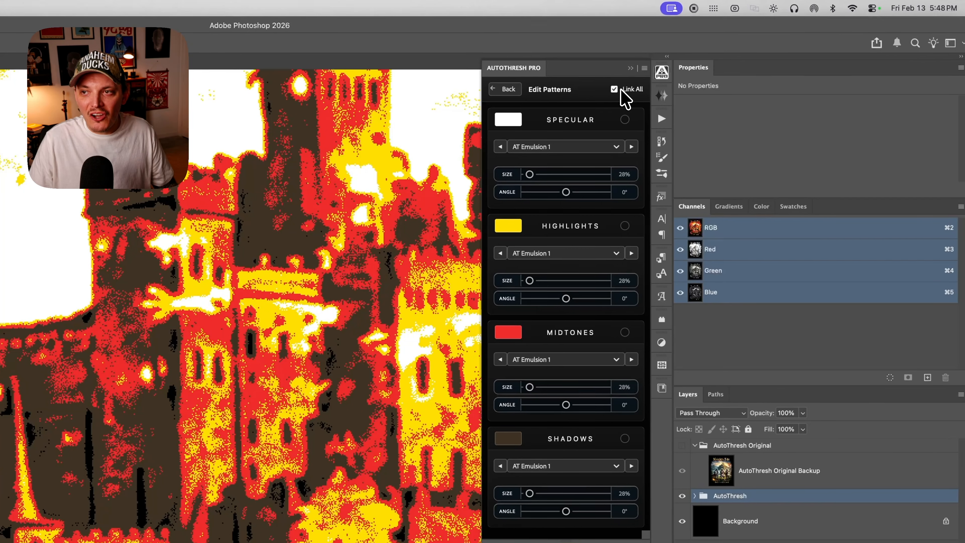
# - Unlink the threshold patterns and change only the Highlights pattern to AT Halftone 1 at a size of 6%
pyautogui.click(621, 89)
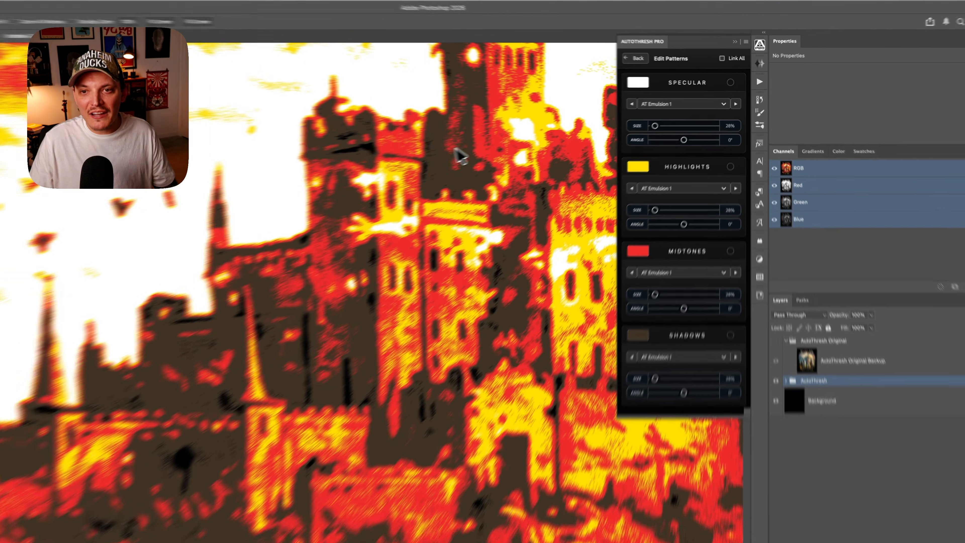
pyautogui.click(493, 140)
pyautogui.click(480, 148)
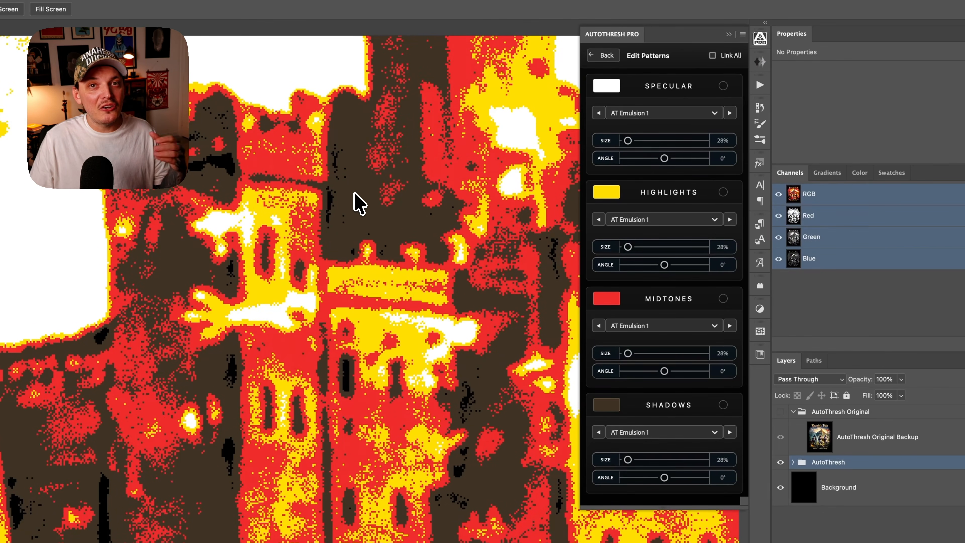
pyautogui.click(635, 117)
pyautogui.click(635, 117)
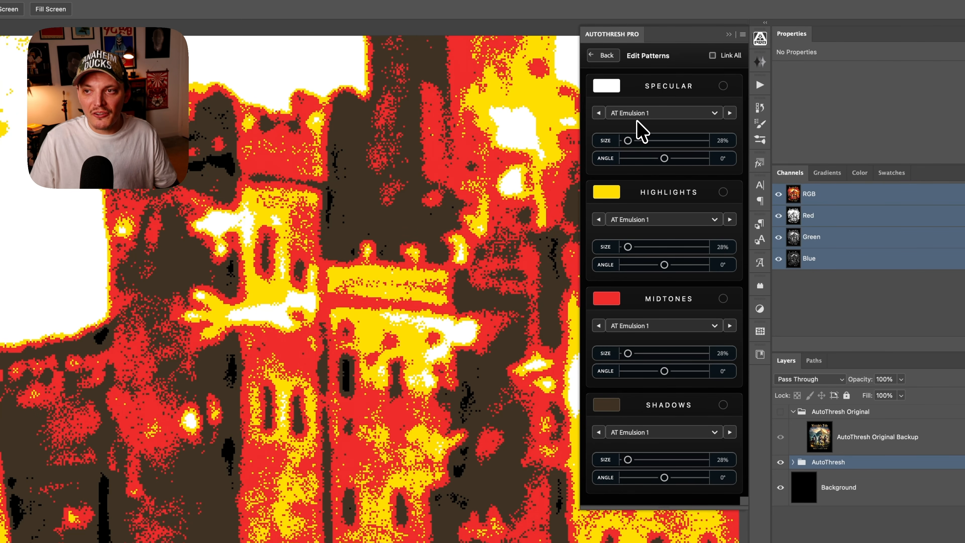
pyautogui.click(634, 223)
pyautogui.click(648, 330)
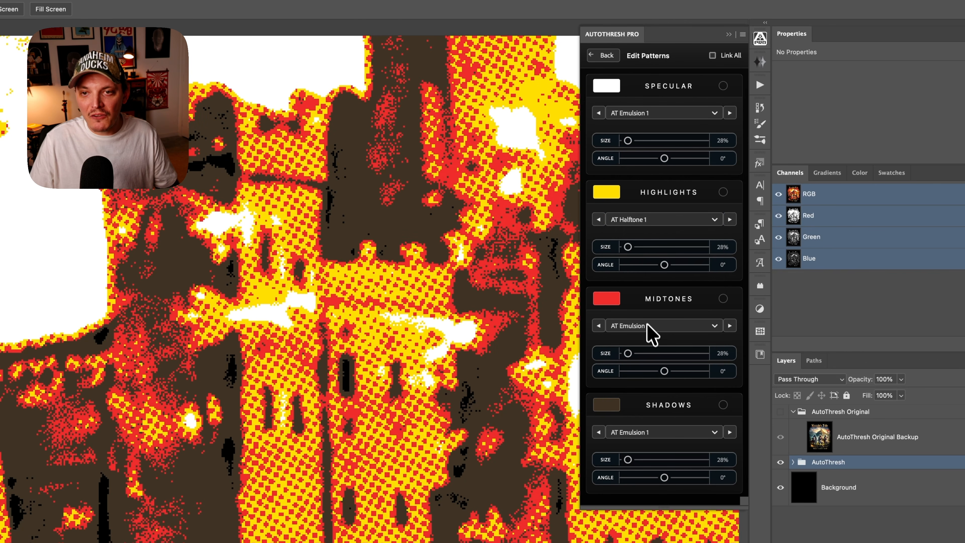
pyautogui.moveTo(626, 245); pyautogui.dragTo(627, 247)
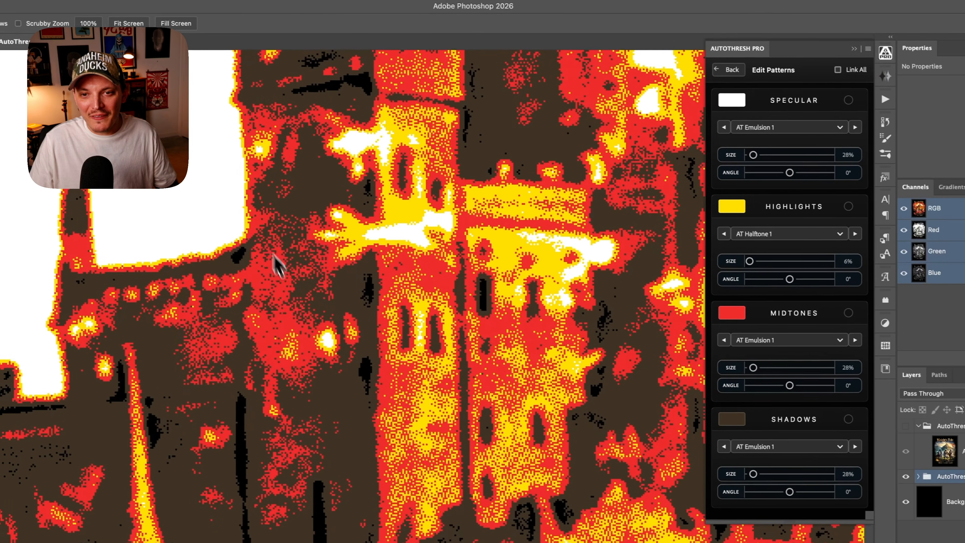
# - Inspect the mix of halftone and emulsion patterns around the castle and across the whole design
pyautogui.scroll(-10, 284, 264)
pyautogui.scroll(8, 290, 236)
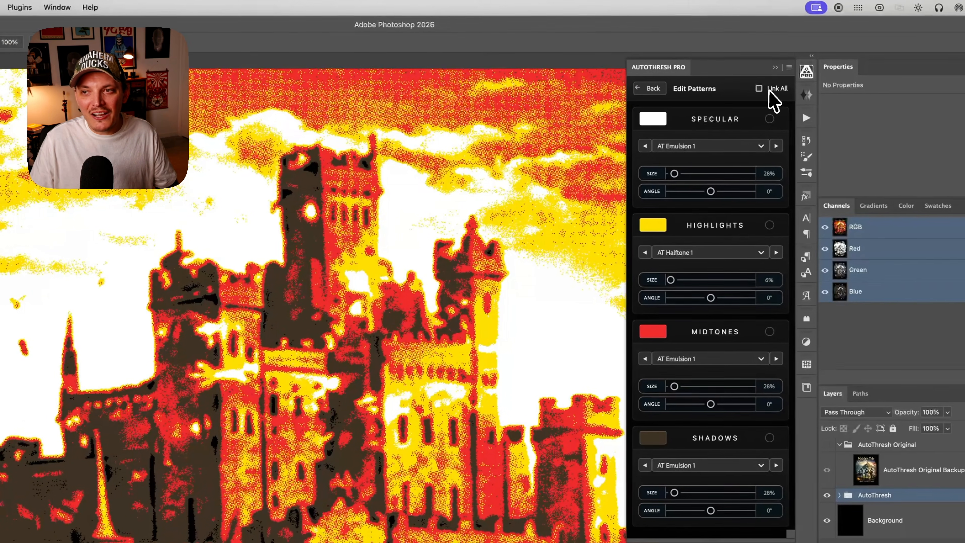
pyautogui.scroll(6, 369, 247)
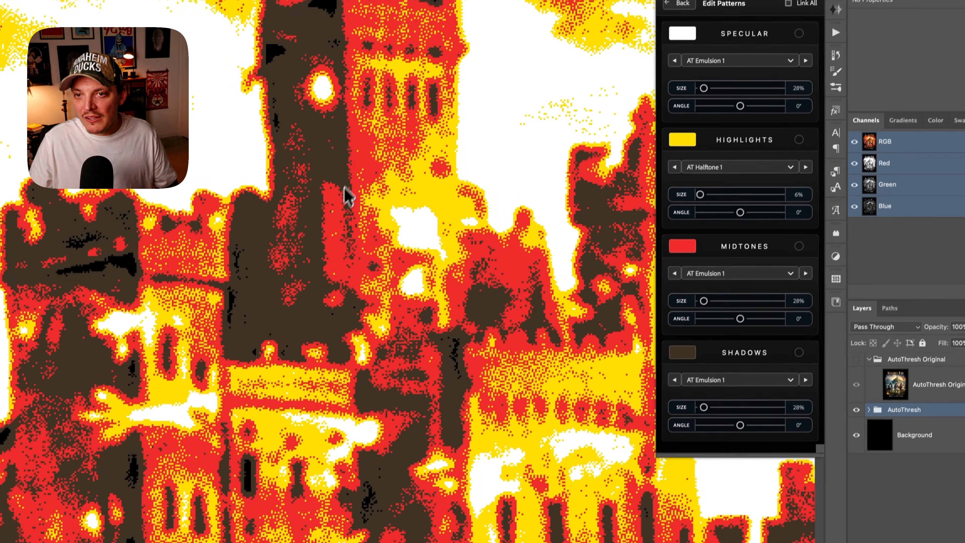
pyautogui.scroll(2, 312, 282)
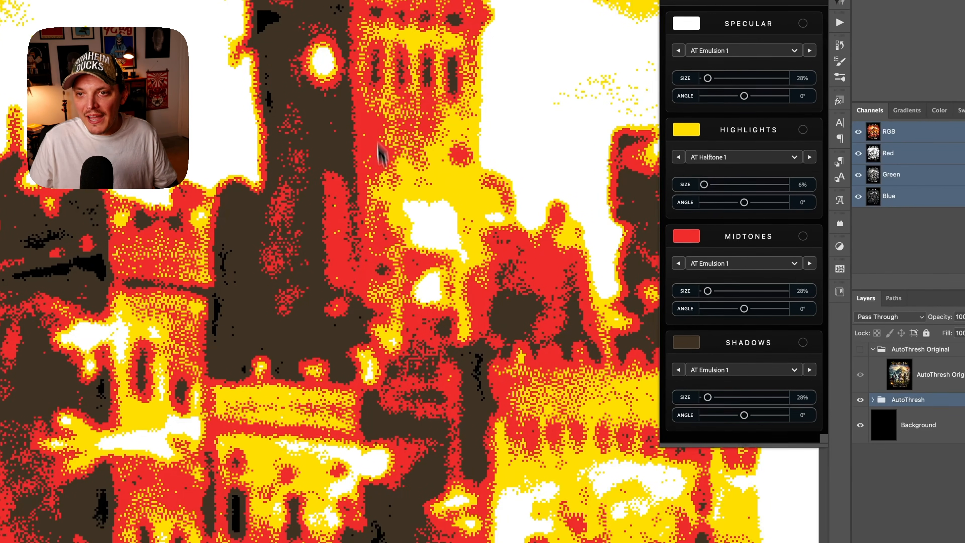
pyautogui.moveTo(344, 252); pyautogui.dragTo(359, 287)
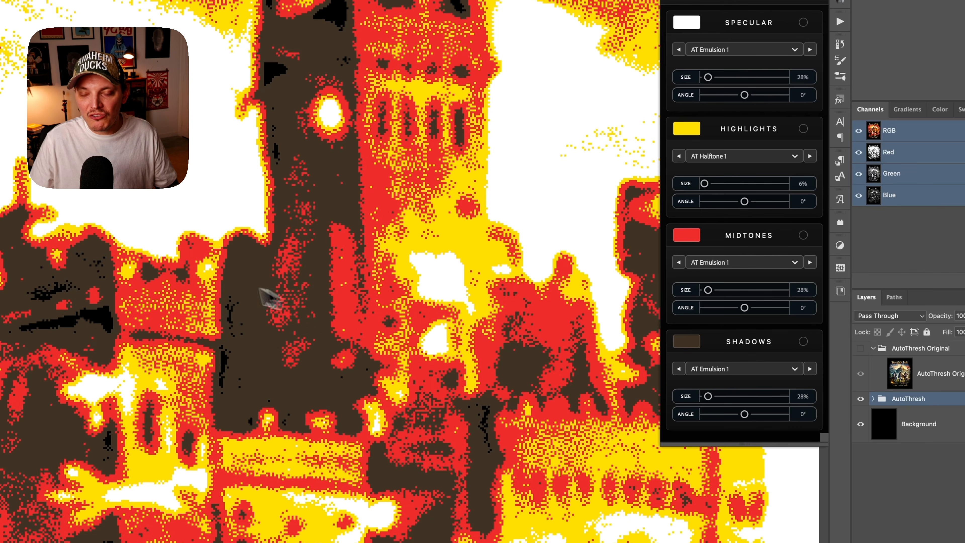
pyautogui.scroll(-10, 220, 287)
pyautogui.scroll(-4, 266, 331)
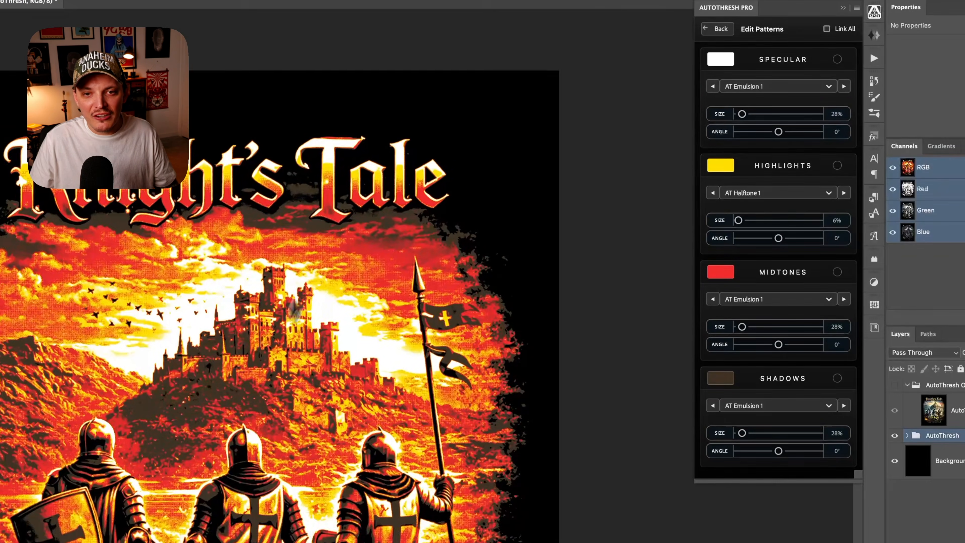
pyautogui.scroll(2, 355, 205)
pyautogui.scroll(10, 331, 186)
pyautogui.scroll(10, 367, 205)
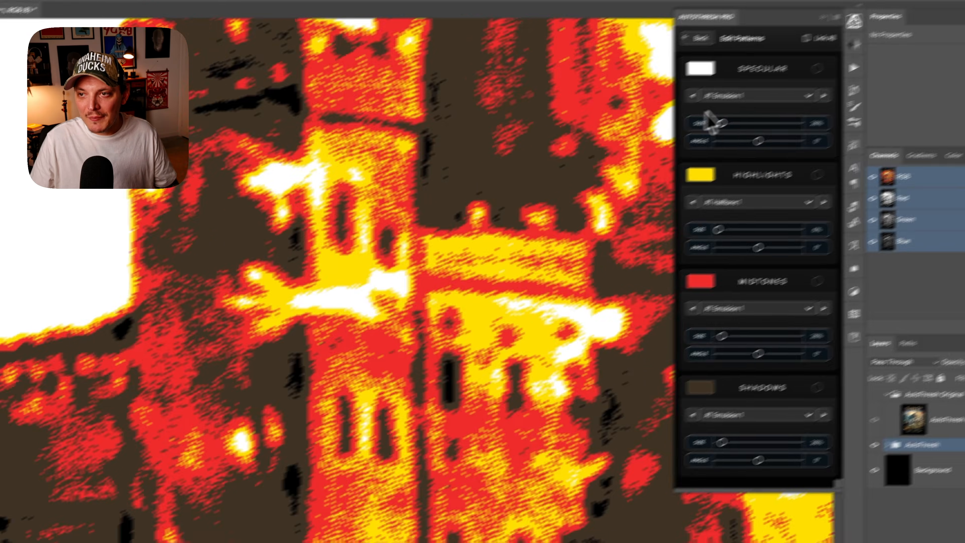
# - Try AT Halftone 1 and AT Grain 1 on the Specular threshold, and settle on AT Grain 2 at a size of 89%
pyautogui.click(775, 87)
pyautogui.click(631, 254)
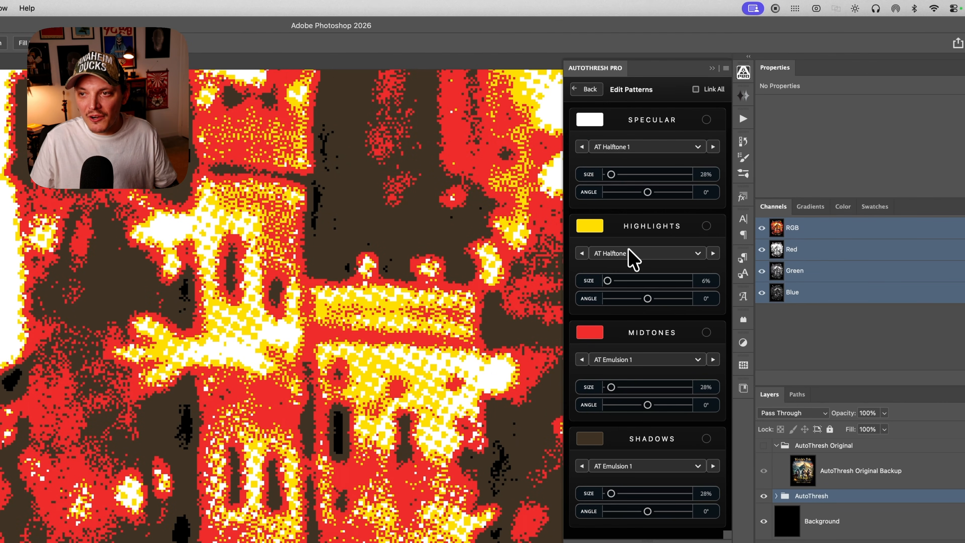
pyautogui.click(609, 141)
pyautogui.click(624, 221)
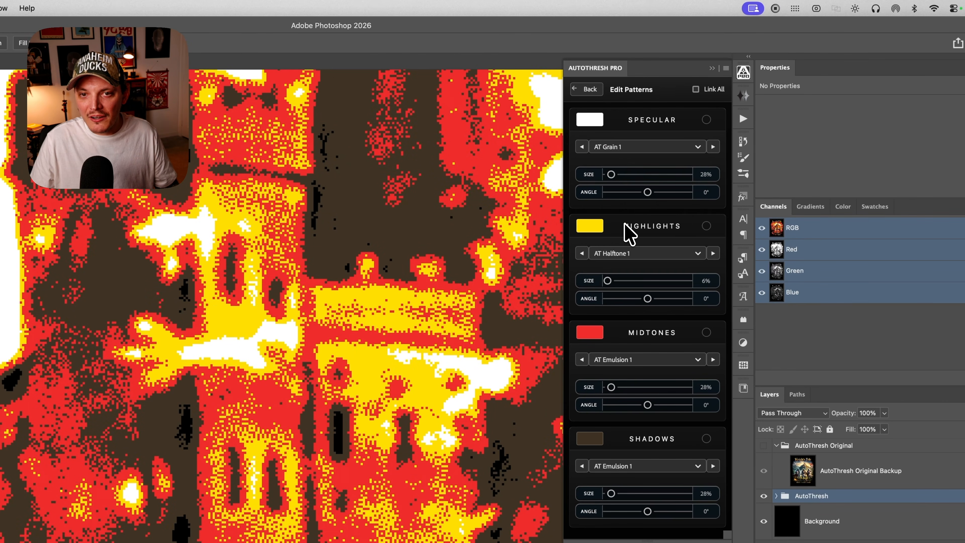
pyautogui.click(619, 147)
pyautogui.click(618, 243)
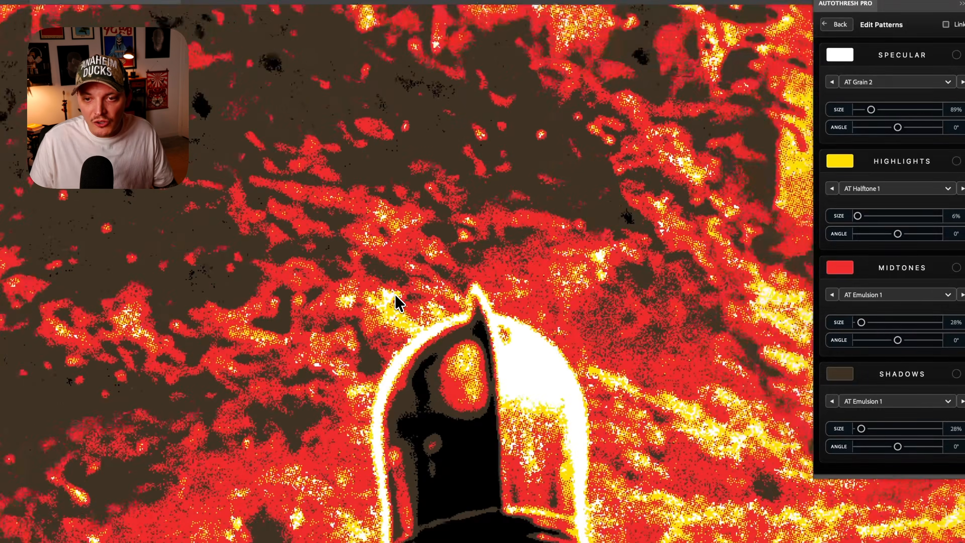
# - Check the Specular grain around the knights and castle, and raise its pattern size to 95%
pyautogui.scroll(-10, 395, 300)
pyautogui.scroll(-8, 403, 304)
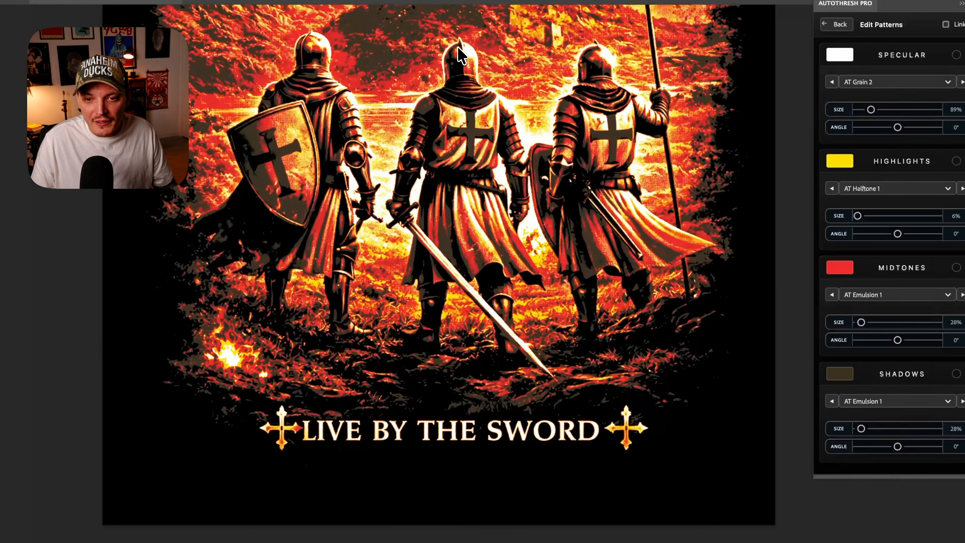
pyautogui.scroll(10, 494, 350)
pyautogui.scroll(10, 345, 129)
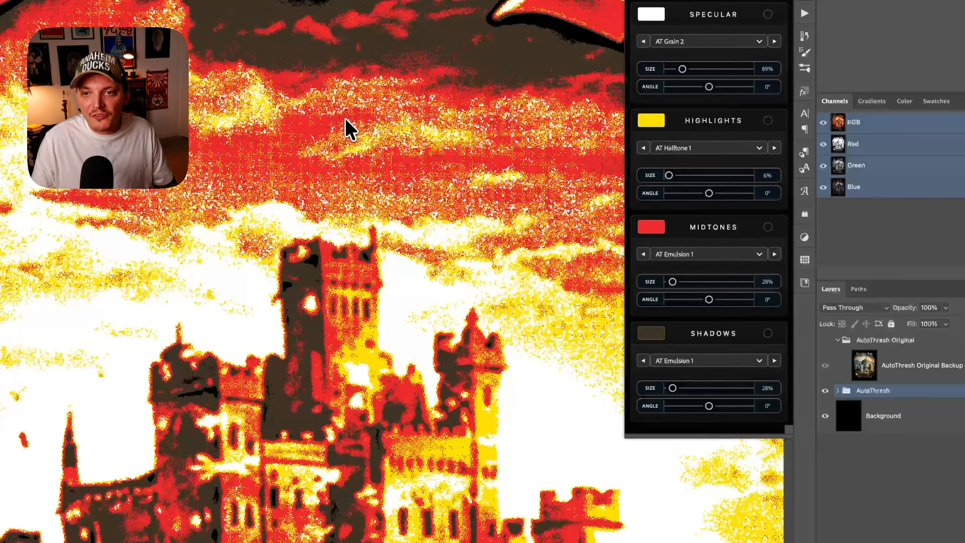
pyautogui.scroll(10, 360, 189)
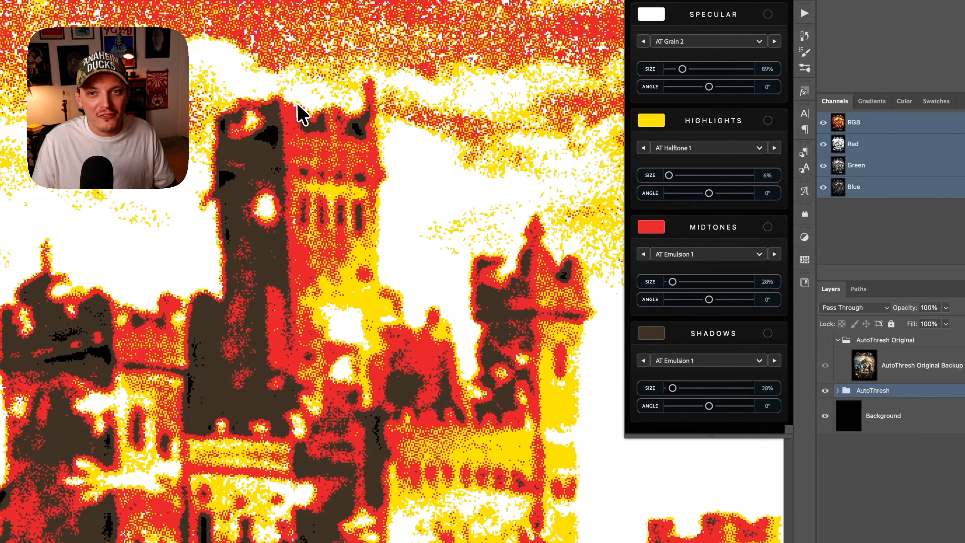
pyautogui.scroll(3, 299, 110)
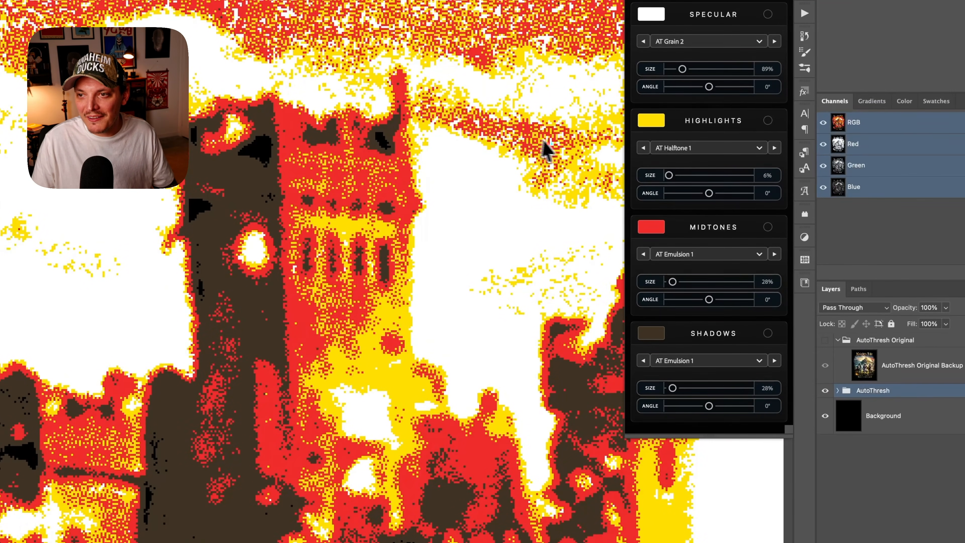
pyautogui.moveTo(695, 71); pyautogui.dragTo(679, 73)
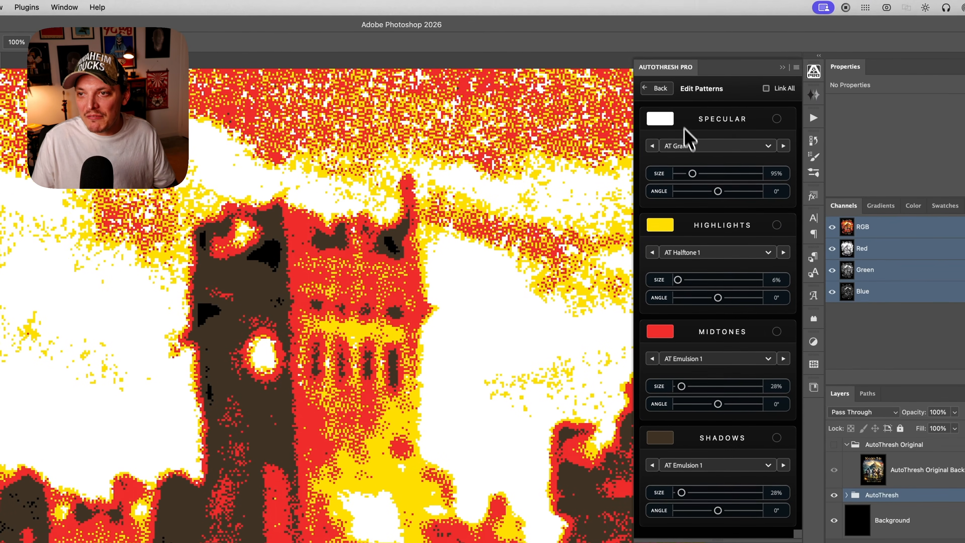
pyautogui.click(681, 58)
pyautogui.click(689, 146)
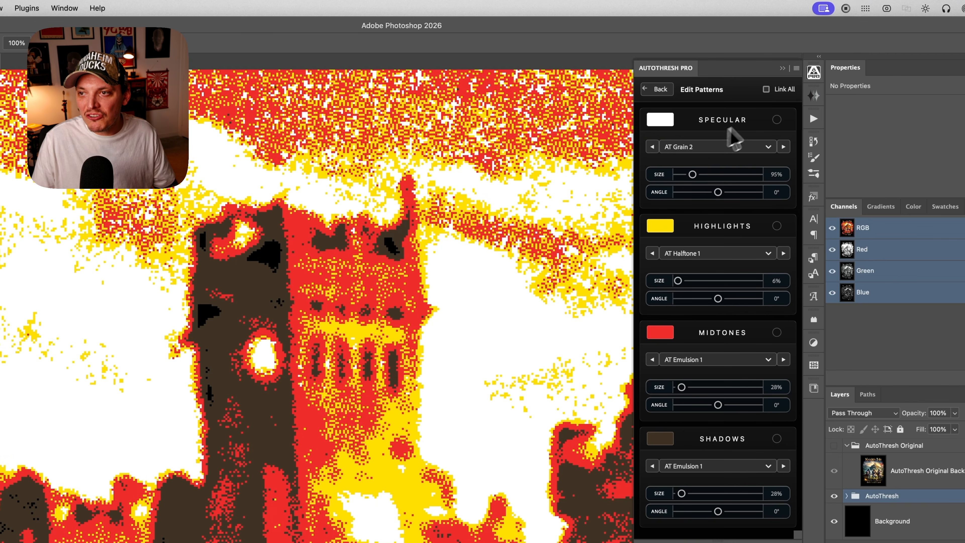
# - Link all thresholds again and set them to AT Emulsion 1 at a size of 65%
pyautogui.click(766, 89)
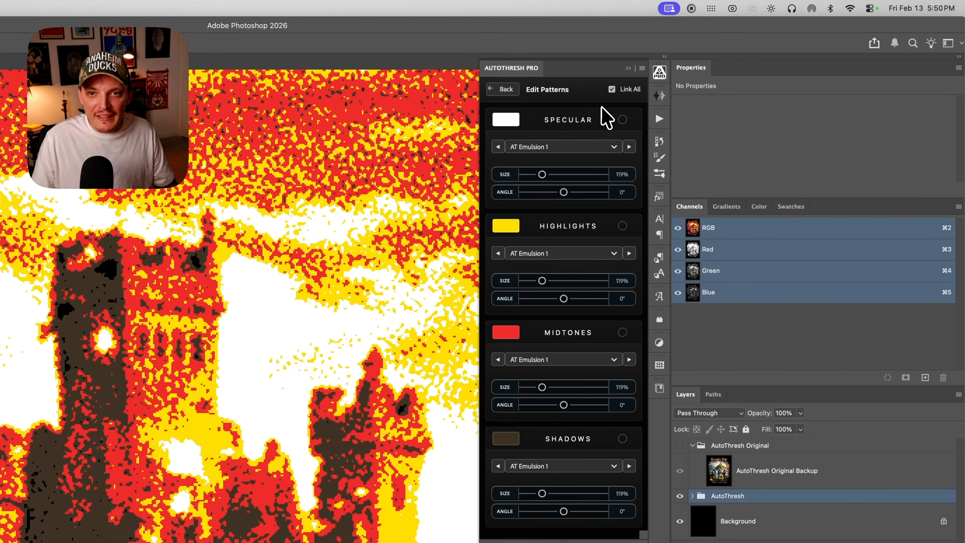
pyautogui.moveTo(533, 174); pyautogui.dragTo(532, 176)
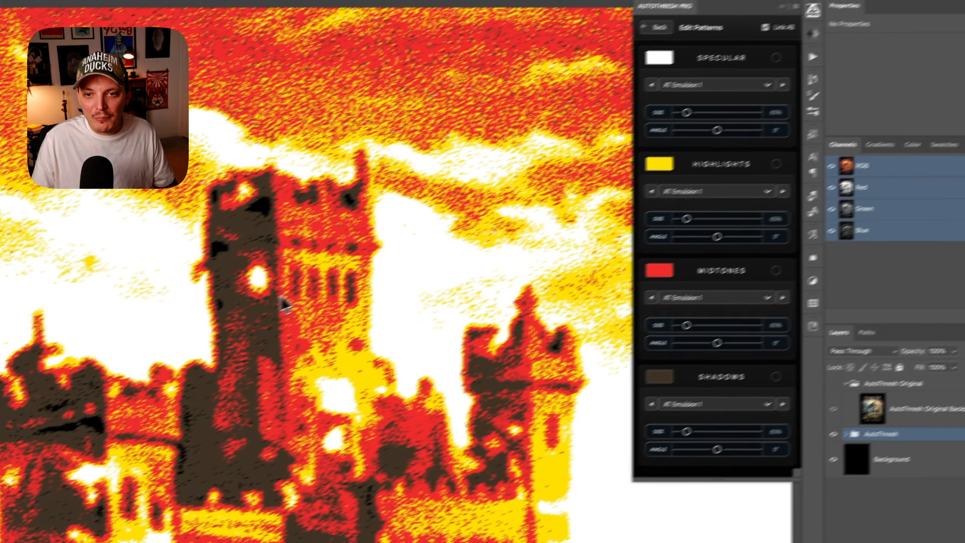
pyautogui.scroll(-10, 131, 364)
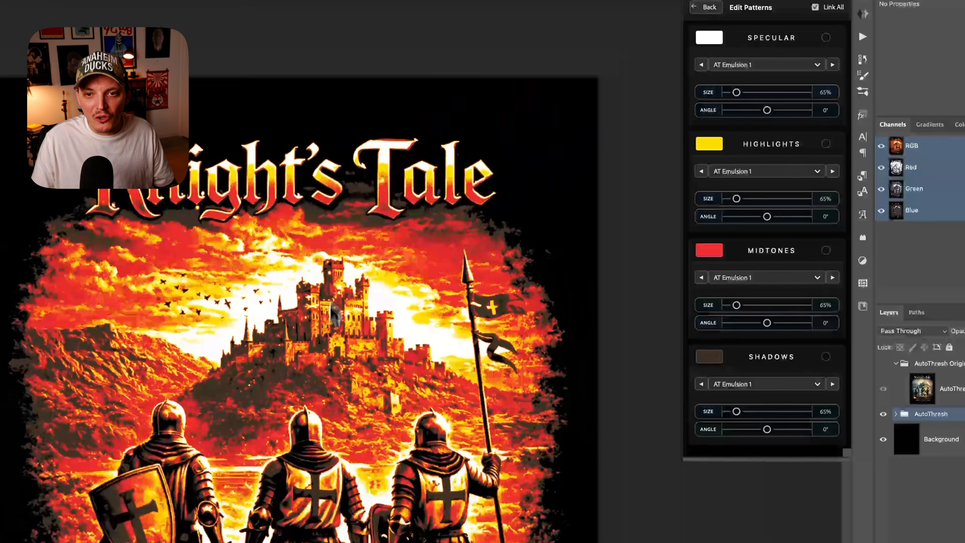
pyautogui.scroll(10, 323, 253)
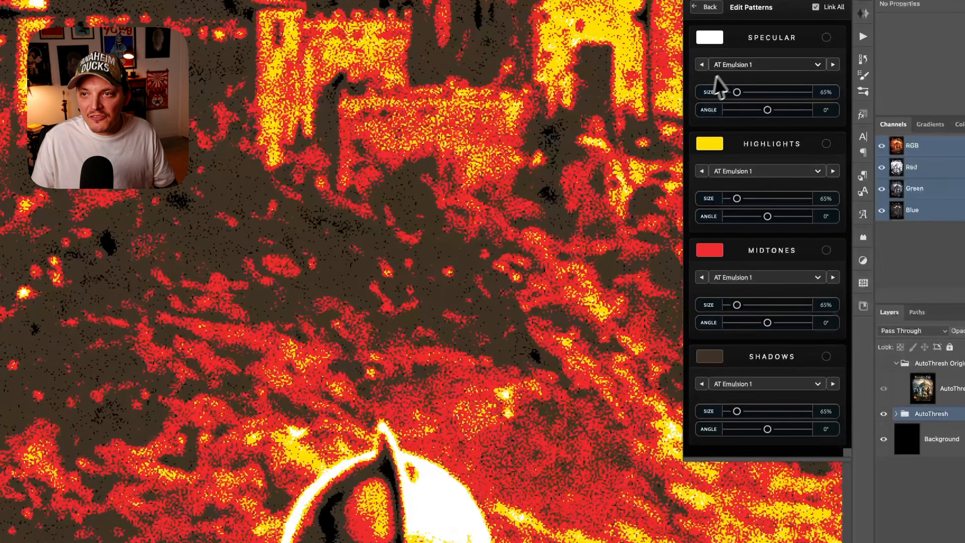
# - Try a linked pattern size of 58%, check it on the knights and castle, and raise all four thresholds to 163%
pyautogui.moveTo(734, 93); pyautogui.dragTo(733, 92)
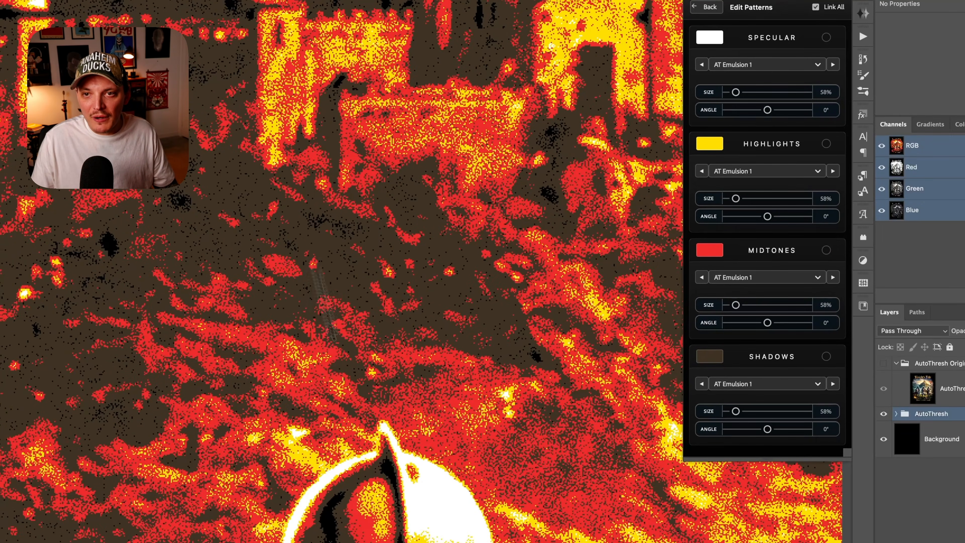
pyautogui.scroll(-6, 341, 248)
pyautogui.scroll(5, 409, 398)
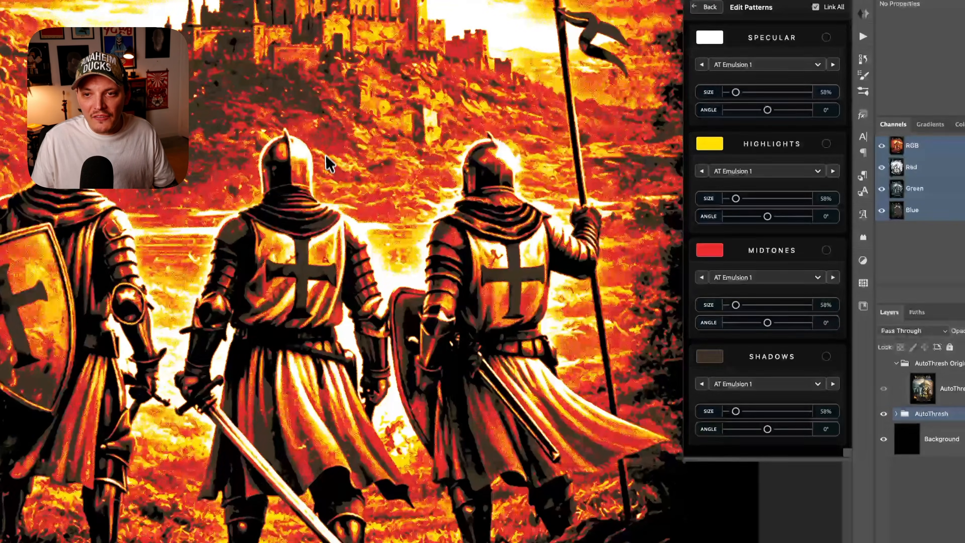
pyautogui.moveTo(376, 217); pyautogui.dragTo(385, 510)
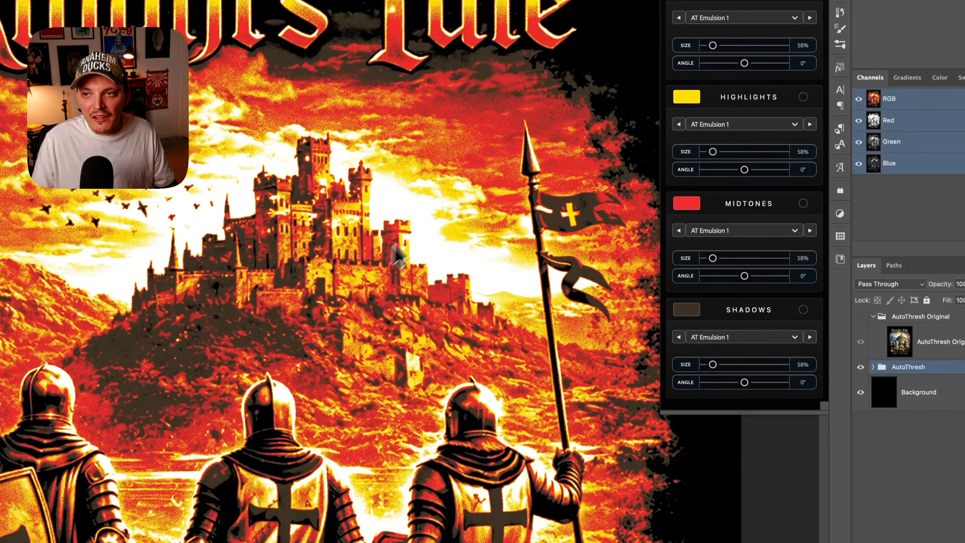
pyautogui.moveTo(712, 45); pyautogui.dragTo(730, 45)
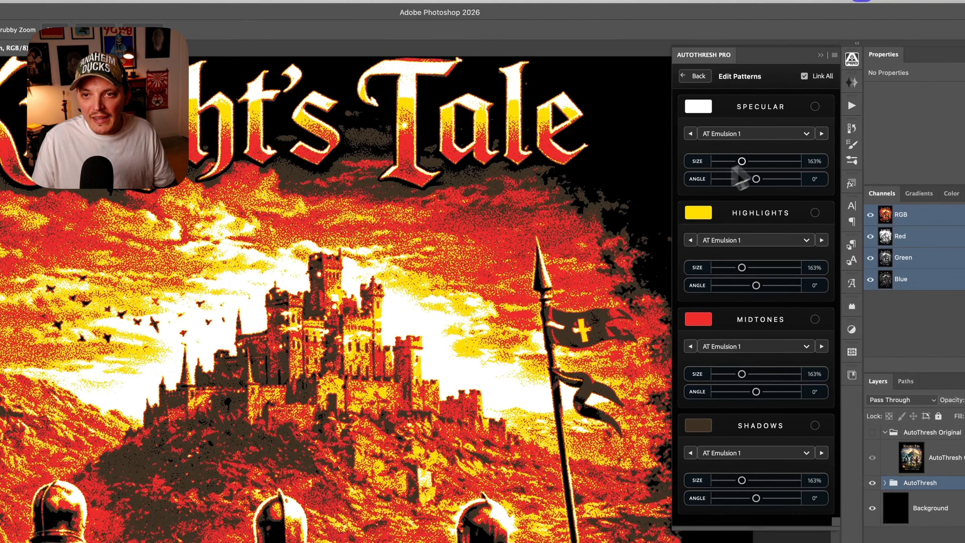
# - Examine the enlarged emulsion pattern down to individual pixels and around the castle, and return to the main threshold controls
pyautogui.scroll(6, 459, 254)
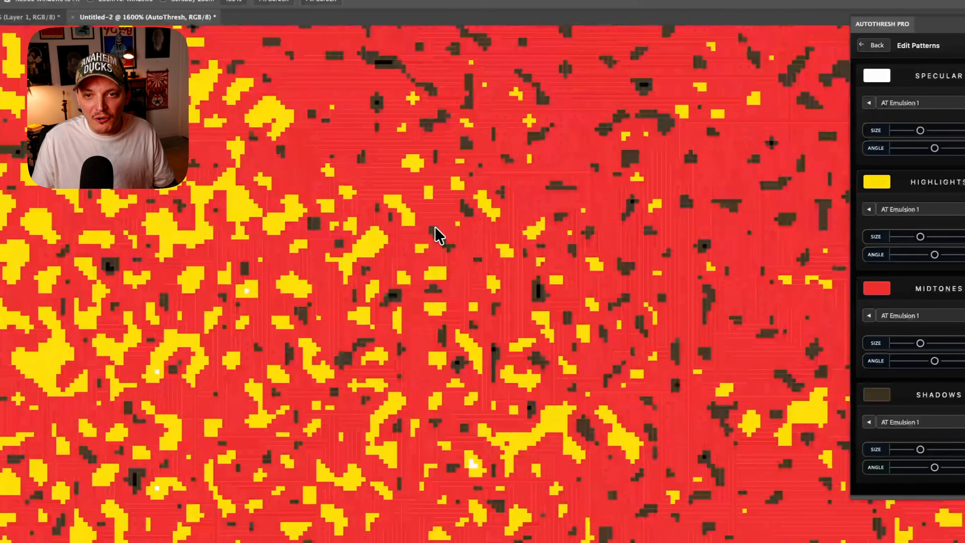
pyautogui.click(435, 227)
pyautogui.click(435, 227)
pyautogui.click(368, 209)
pyautogui.moveTo(368, 208); pyautogui.dragTo(408, 246)
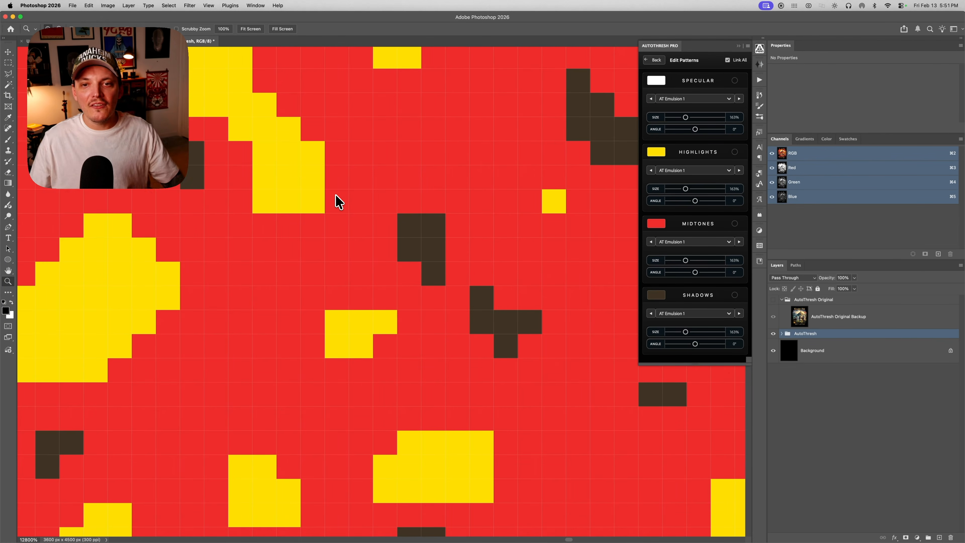
pyautogui.scroll(-5, 335, 200)
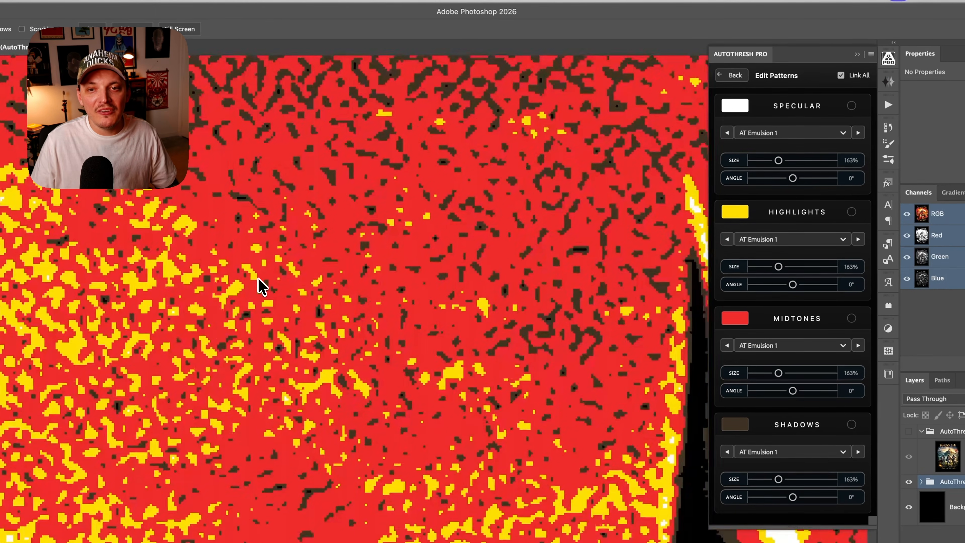
pyautogui.scroll(-10, 259, 279)
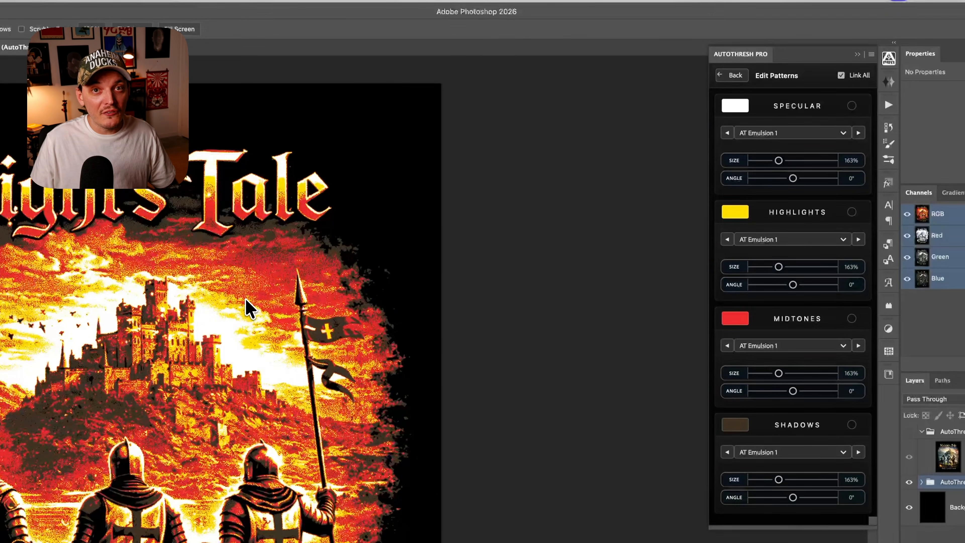
pyautogui.moveTo(245, 299); pyautogui.dragTo(426, 248)
pyautogui.scroll(8, 245, 321)
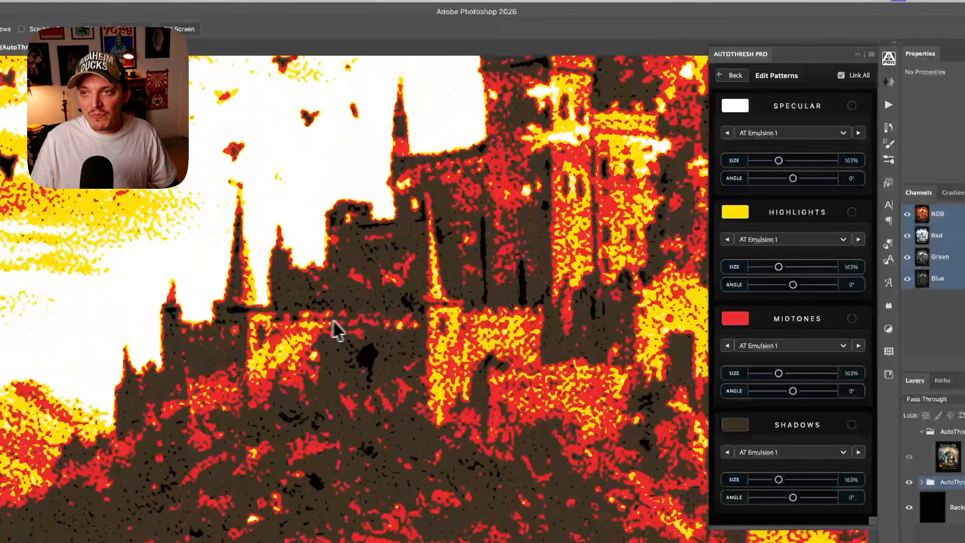
pyautogui.moveTo(385, 306); pyautogui.dragTo(367, 268)
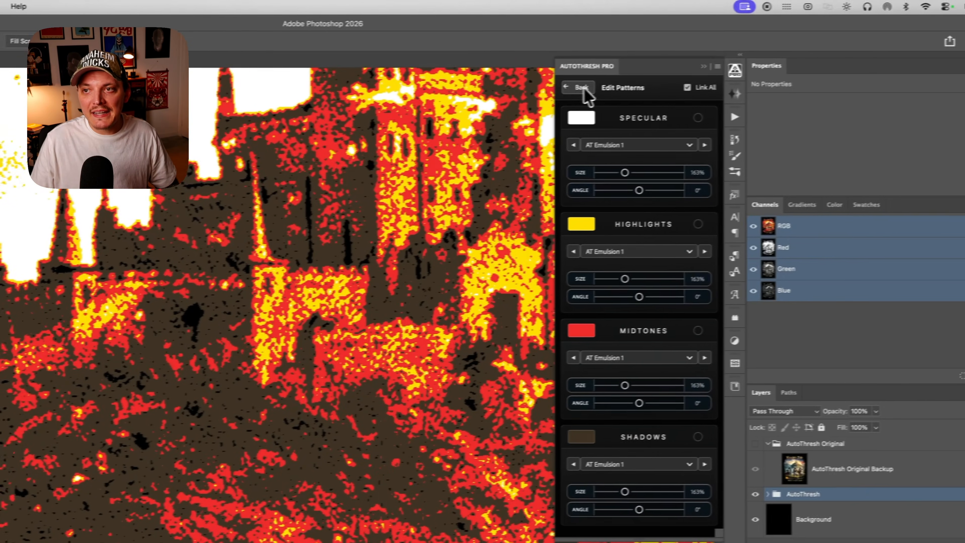
pyautogui.click(732, 75)
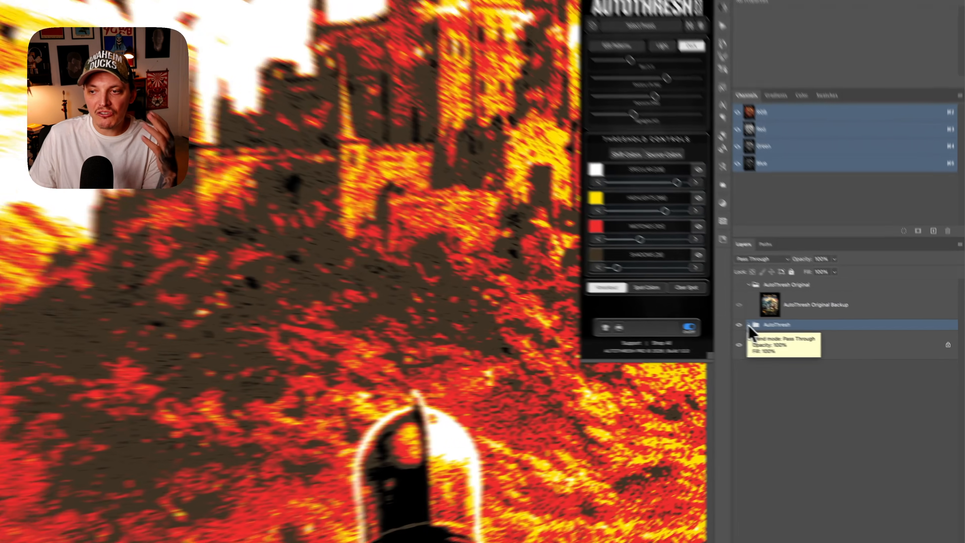
# - Inspect the AutoThresh group's threshold layers and the full artwork, and generate the spot color channels
pyautogui.click(781, 334)
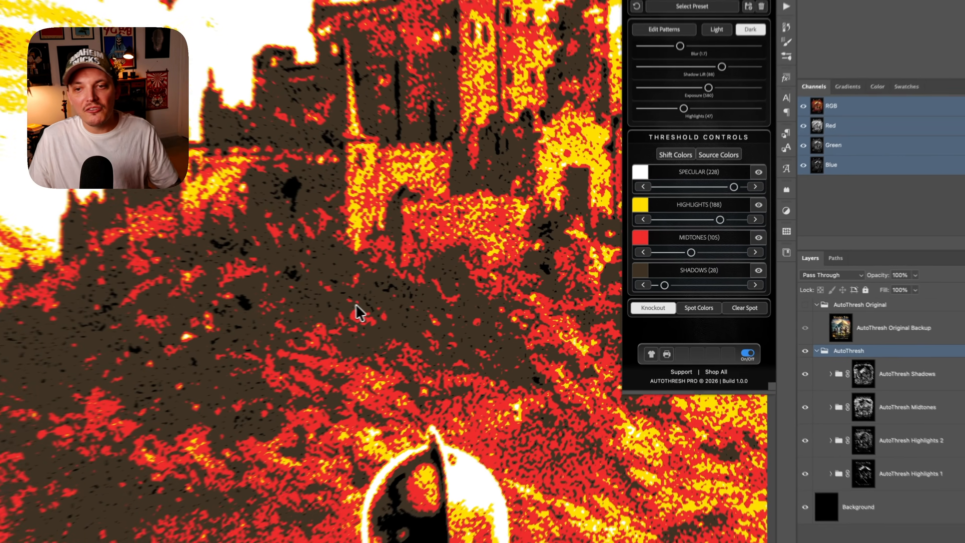
pyautogui.scroll(-10, 311, 277)
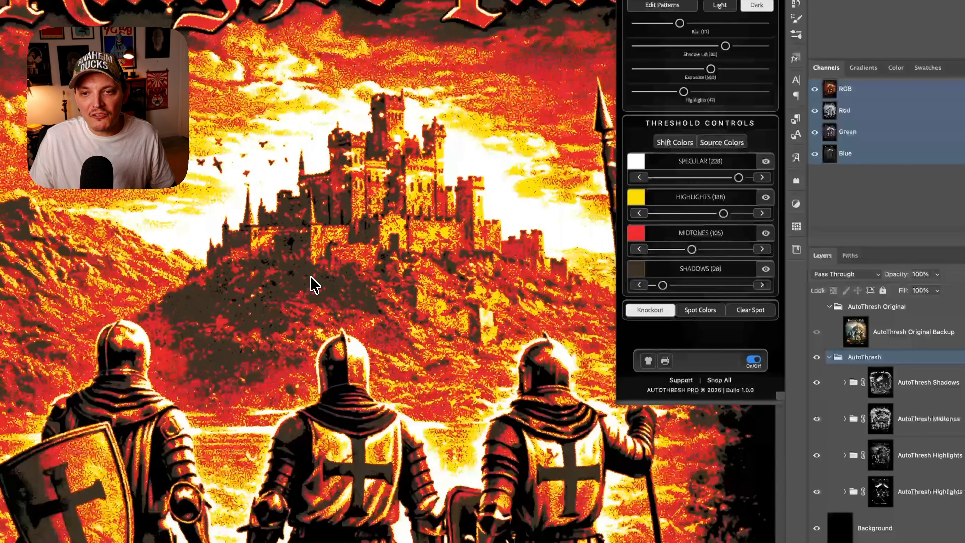
pyautogui.scroll(10, 315, 213)
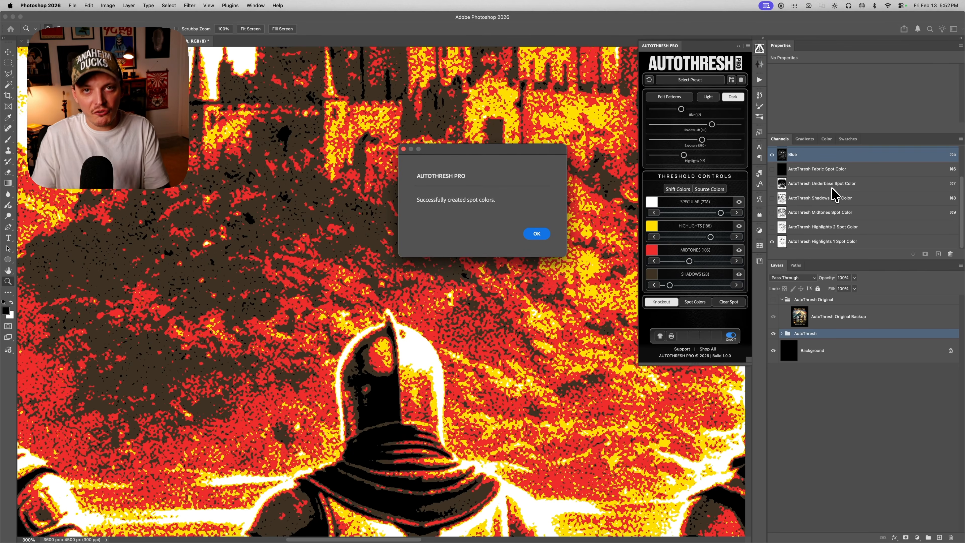
pyautogui.click(537, 234)
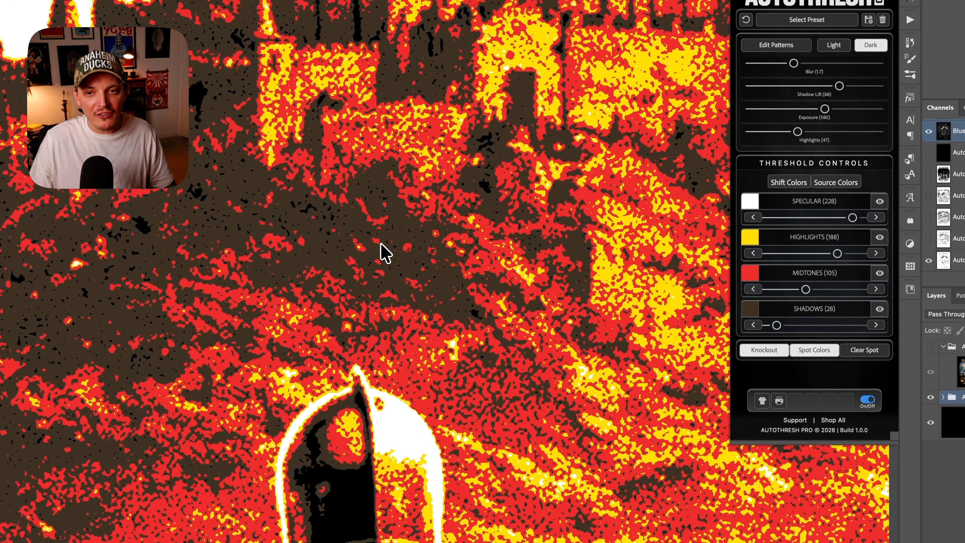
# - Examine the emulsion pattern around the castle, hill and knights' helmets, both up close and across the whole artwork
pyautogui.scroll(1, 374, 245)
pyautogui.scroll(-4, 373, 244)
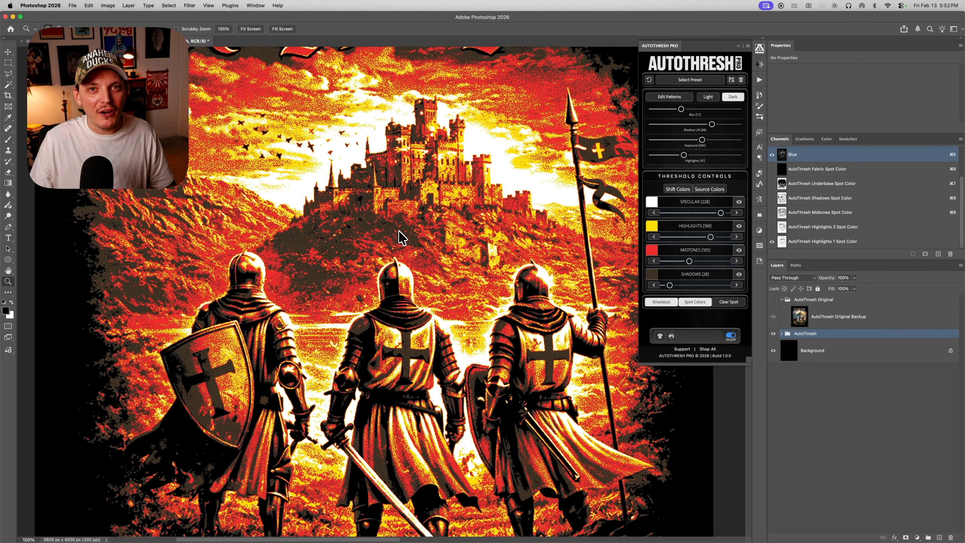
pyautogui.scroll(-3, 399, 231)
pyautogui.scroll(6, 399, 202)
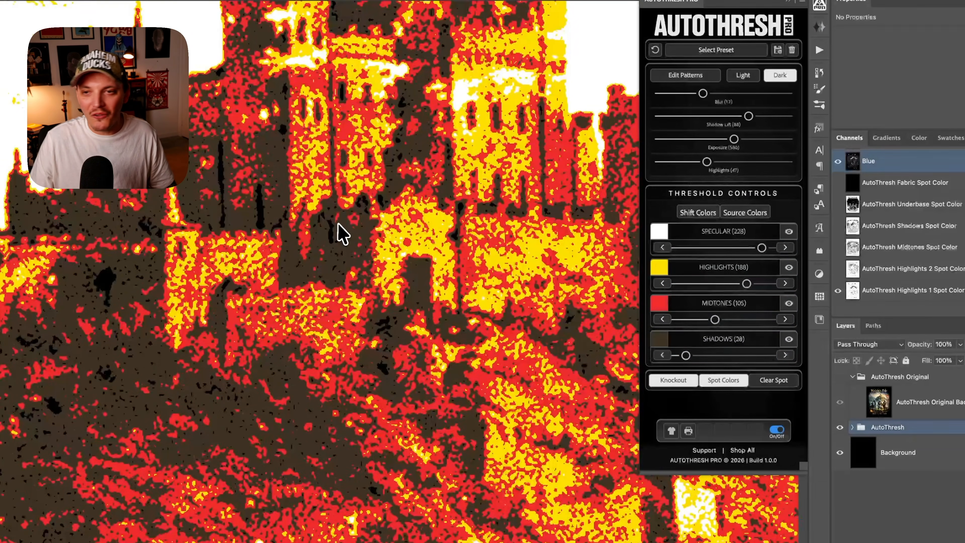
pyautogui.scroll(-3, 377, 291)
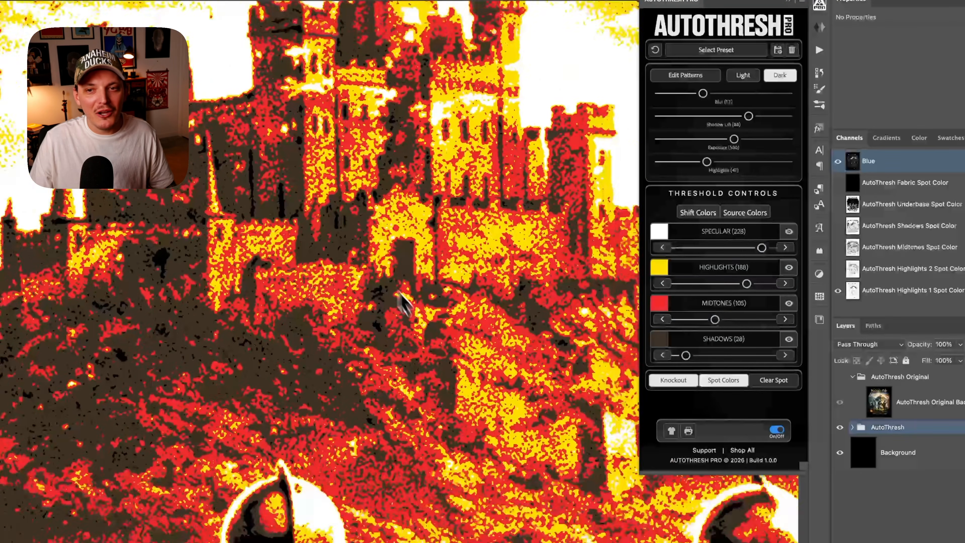
pyautogui.scroll(-2, 403, 302)
pyautogui.scroll(5, 413, 263)
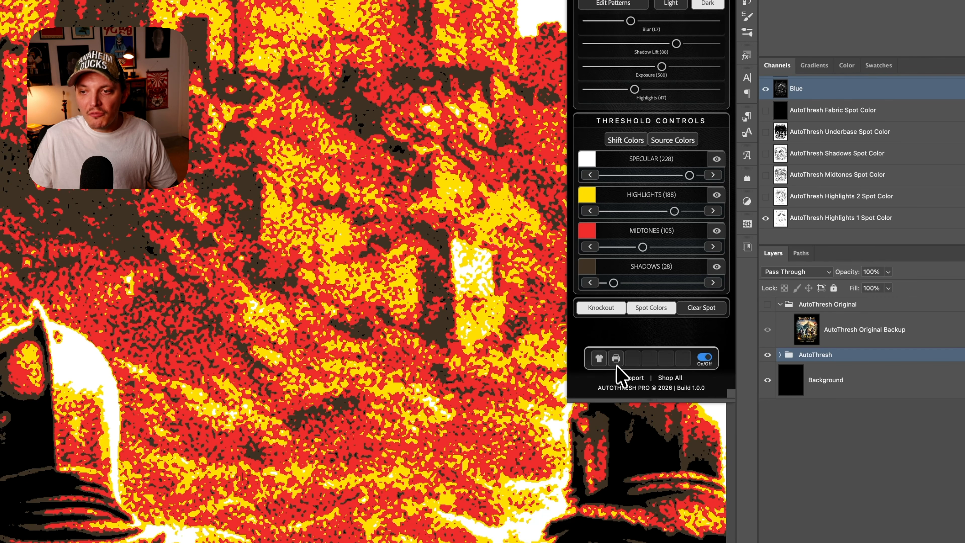
# - Review the 12 × 14 in, 300 DPI print export settings, and try the Export Color Reference option in the screen print export
pyautogui.click(671, 336)
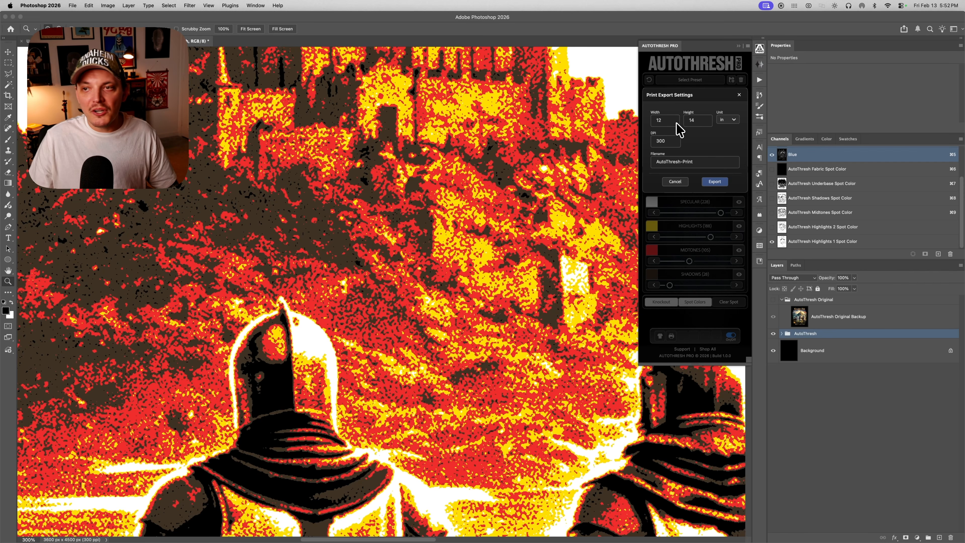
pyautogui.click(715, 182)
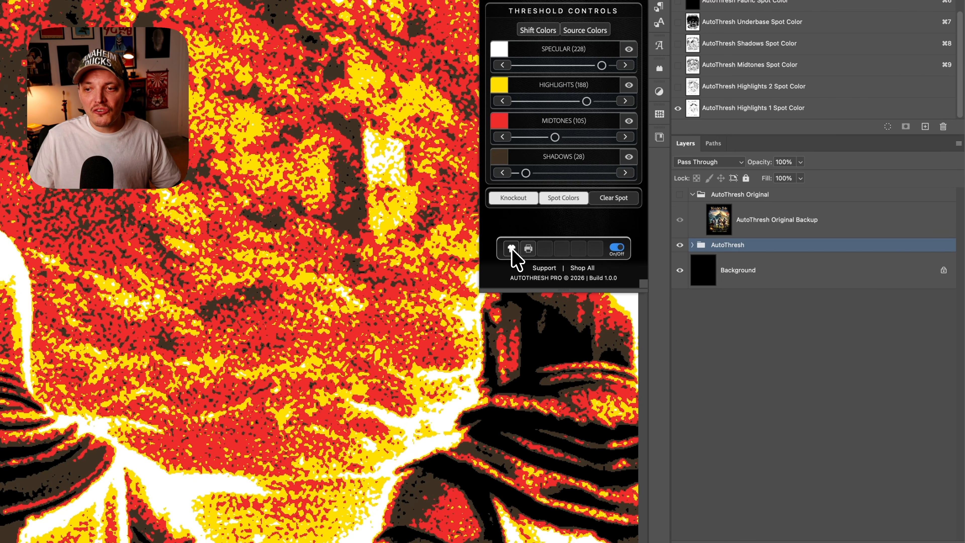
pyautogui.click(511, 248)
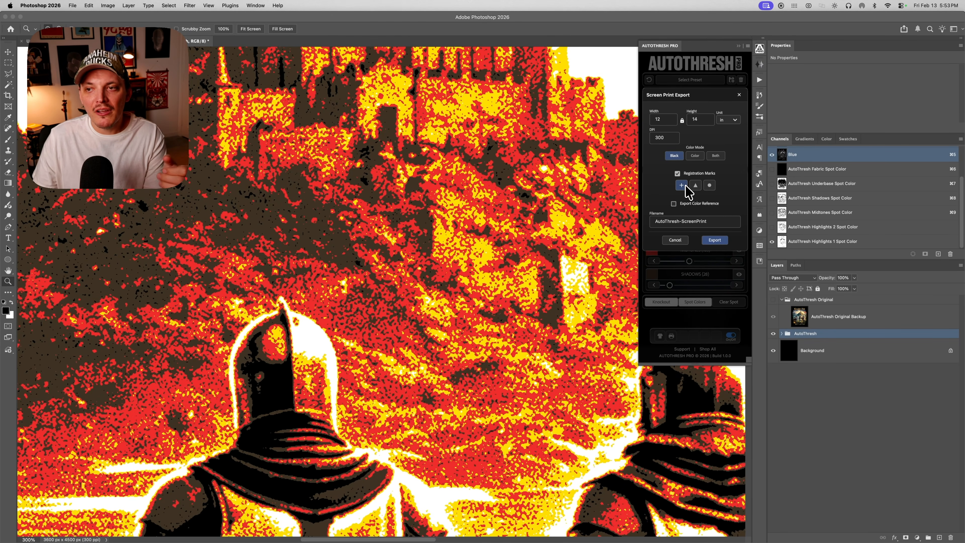
pyautogui.click(673, 203)
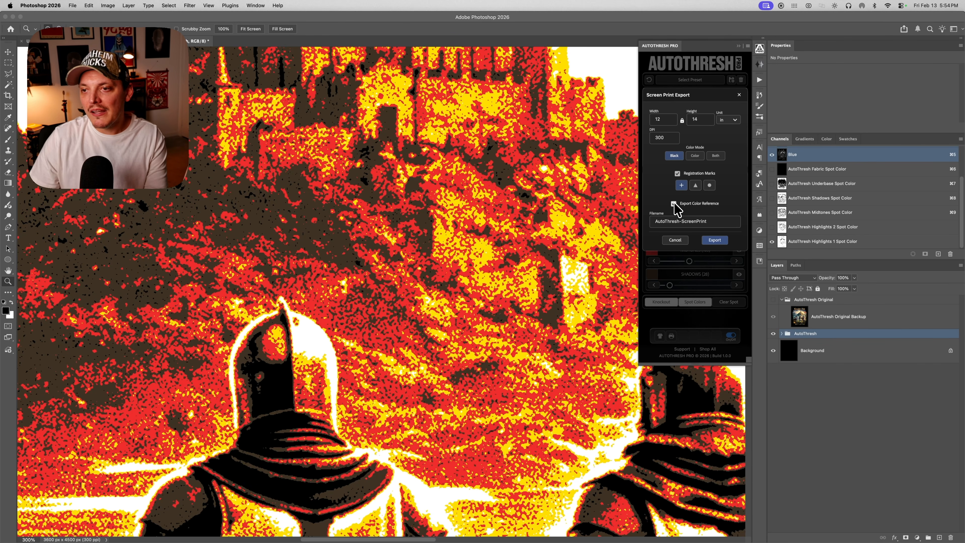
pyautogui.click(674, 243)
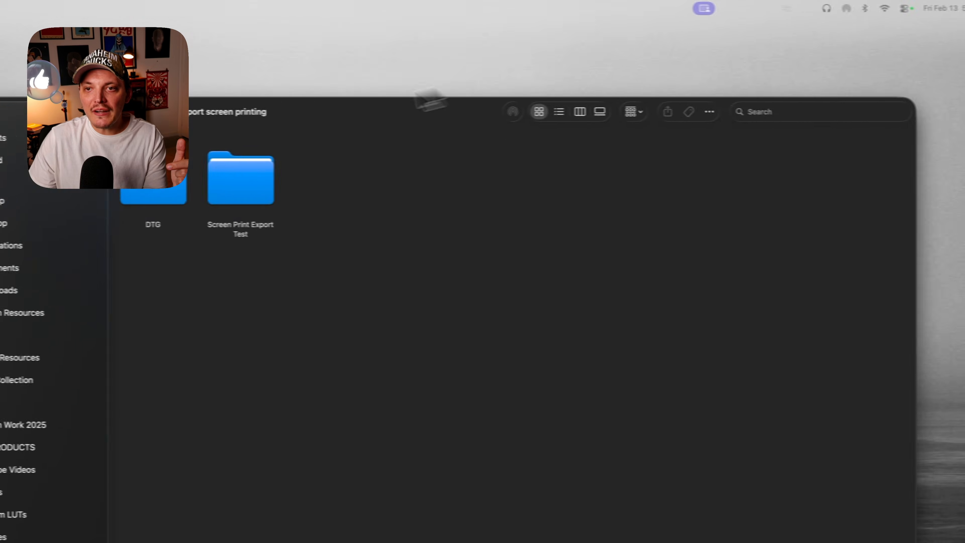
# - Switch to Finder, view the exported AutoThresh-Print.png from the DTG folder, and return to the folder window
pyautogui.doubleClick(150, 182)
pyautogui.click(446, 195)
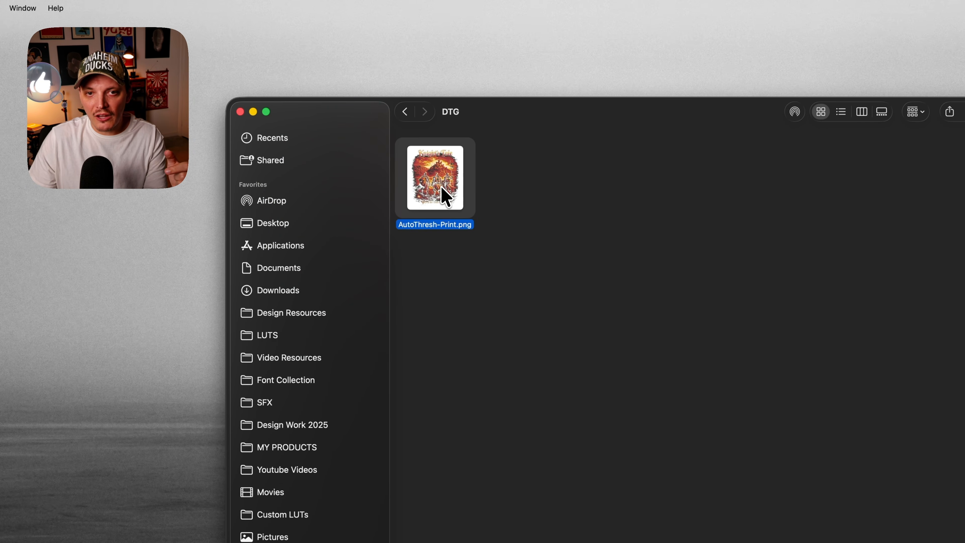
pyautogui.doubleClick(442, 187)
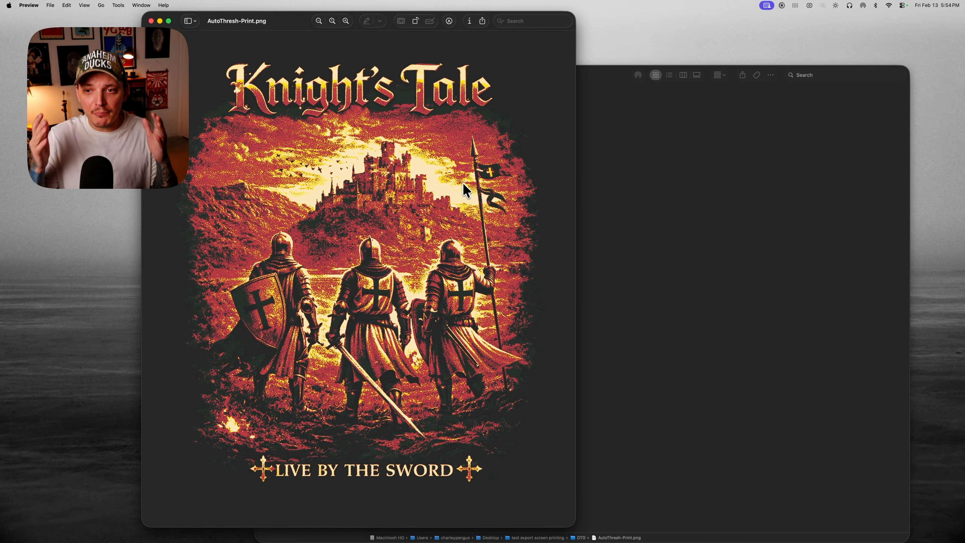
pyautogui.click(604, 223)
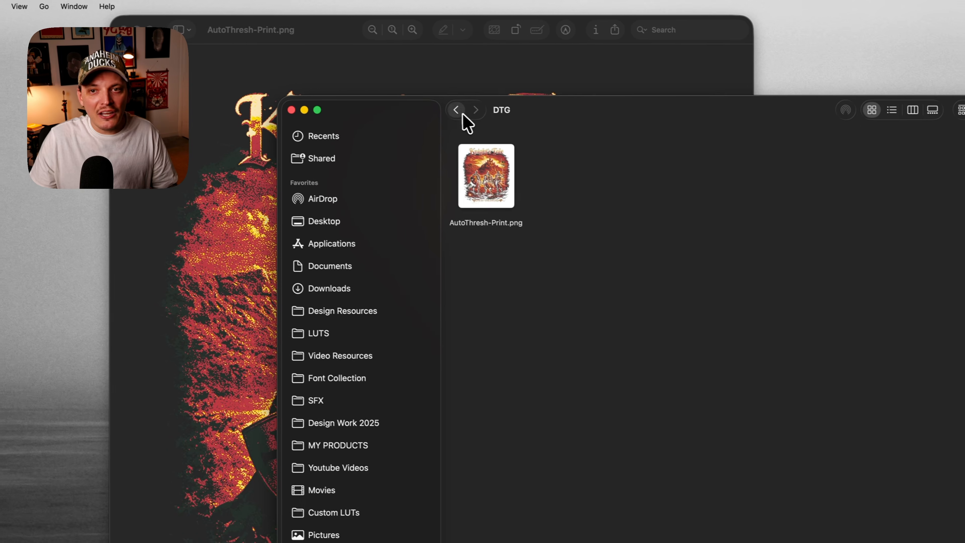
# - Open the Screen Print Export Test folder and read the exported color reference text file
pyautogui.click(376, 76)
pyautogui.click(441, 108)
pyautogui.doubleClick(567, 169)
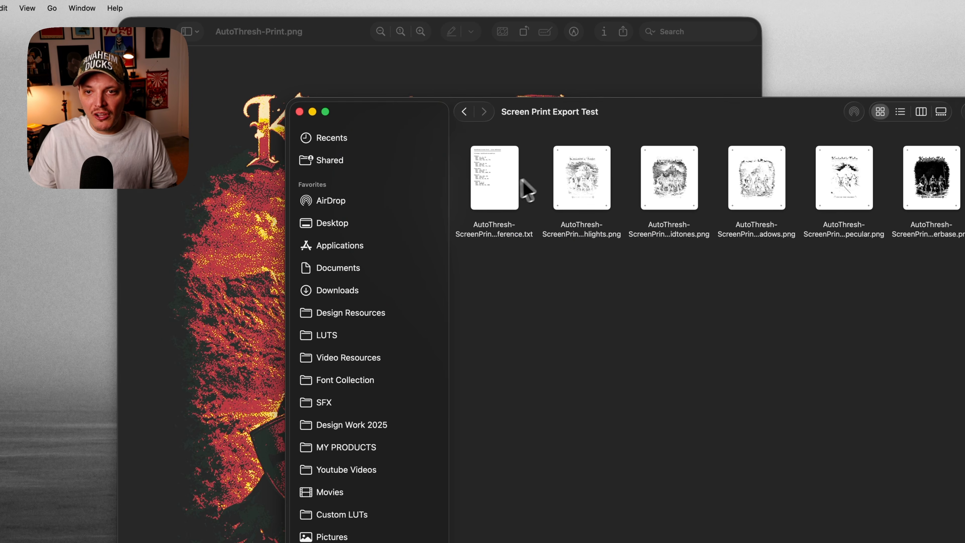
pyautogui.doubleClick(502, 191)
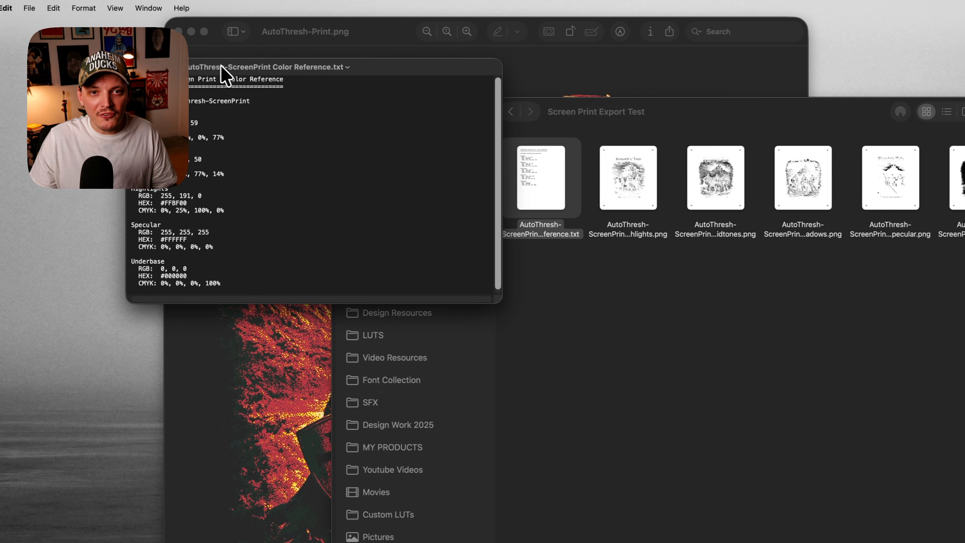
pyautogui.moveTo(177, 66); pyautogui.dragTo(405, 130)
pyautogui.click(369, 128)
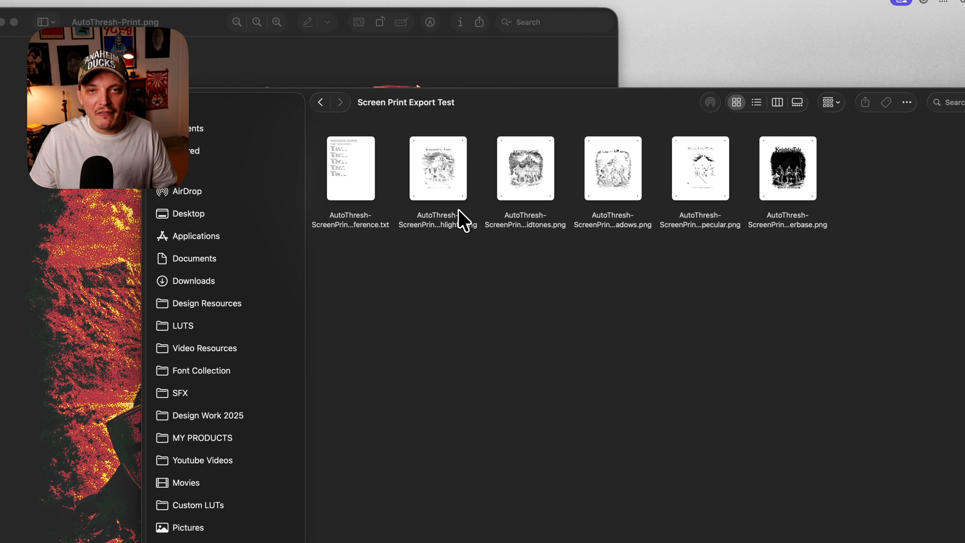
# - View the exported Highlights separation, clear away the AutoThresh-Print.png preview, and close the separation
pyautogui.doubleClick(444, 184)
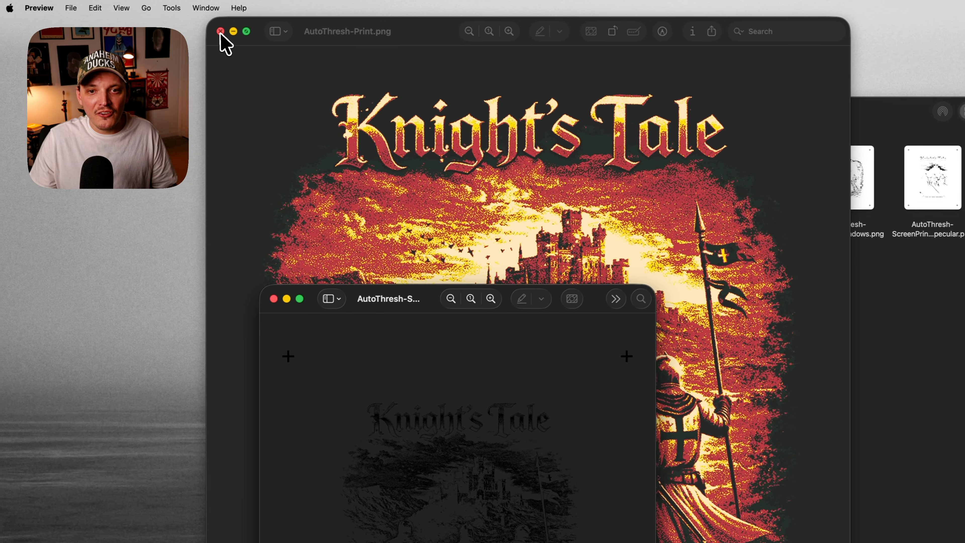
pyautogui.click(221, 38)
pyautogui.moveTo(418, 303); pyautogui.dragTo(420, 113)
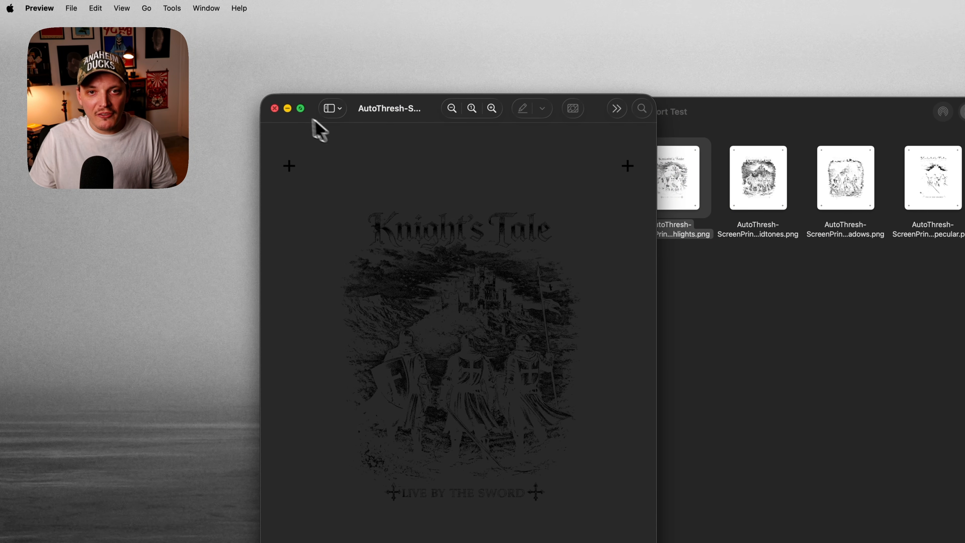
pyautogui.click(275, 109)
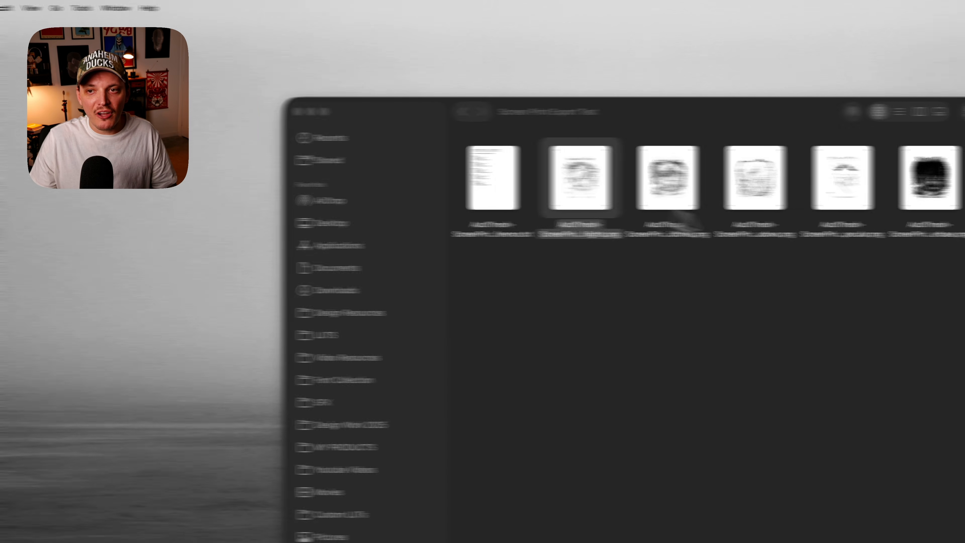
# - View the exported Midtones and Shadows separations with their registration marks, and close the Shadows preview
pyautogui.doubleClick(686, 203)
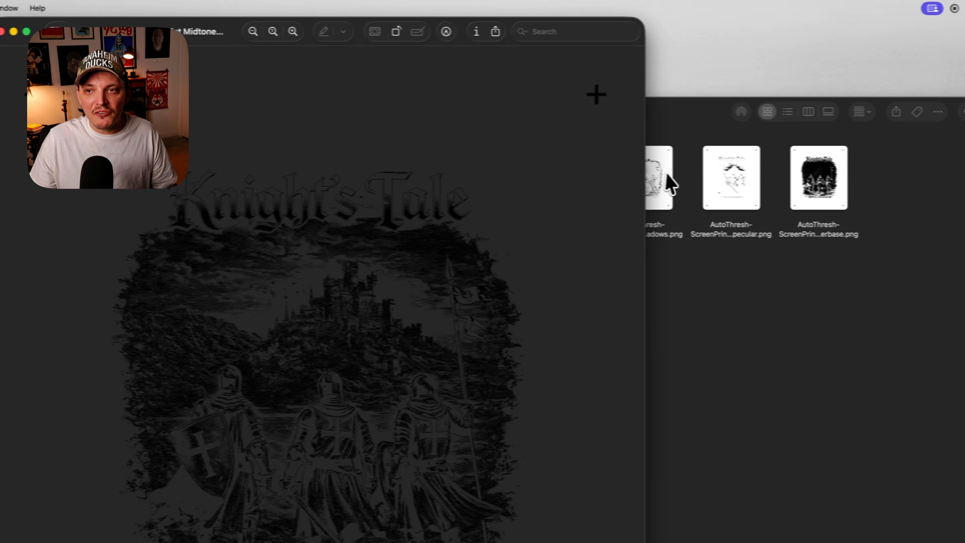
pyautogui.click(663, 179)
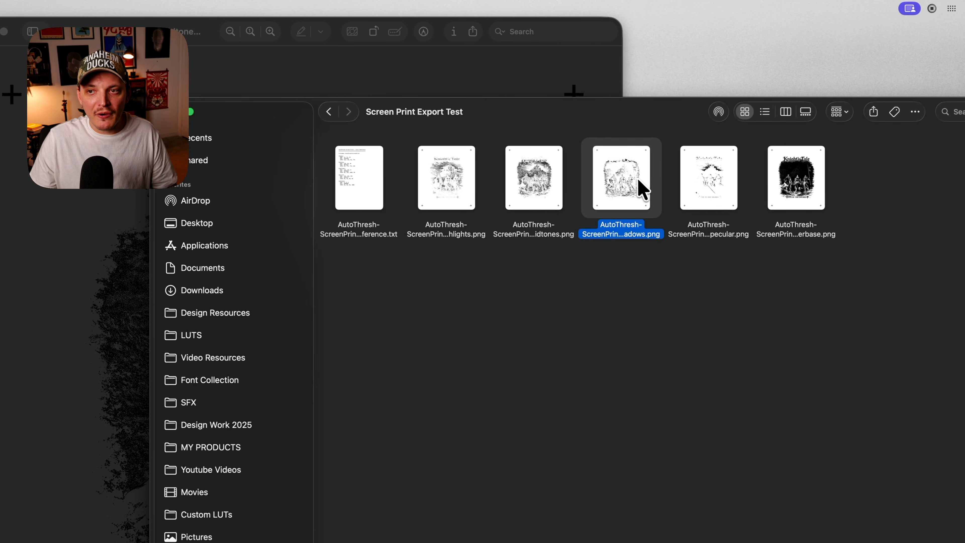
pyautogui.doubleClick(639, 188)
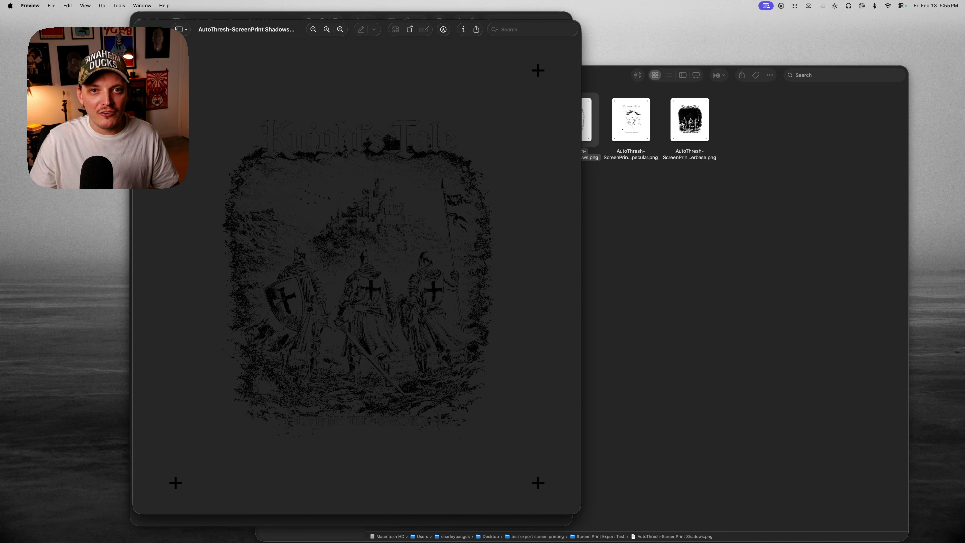
pyautogui.click(141, 29)
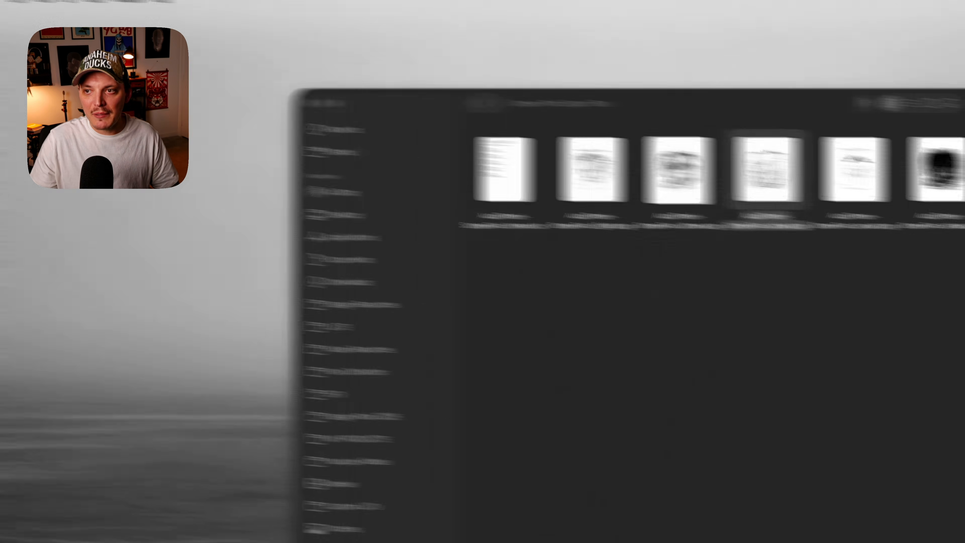
# - View the exported Underbase separation, and switch back to the Knight's Tale artwork in Photoshop
pyautogui.doubleClick(960, 186)
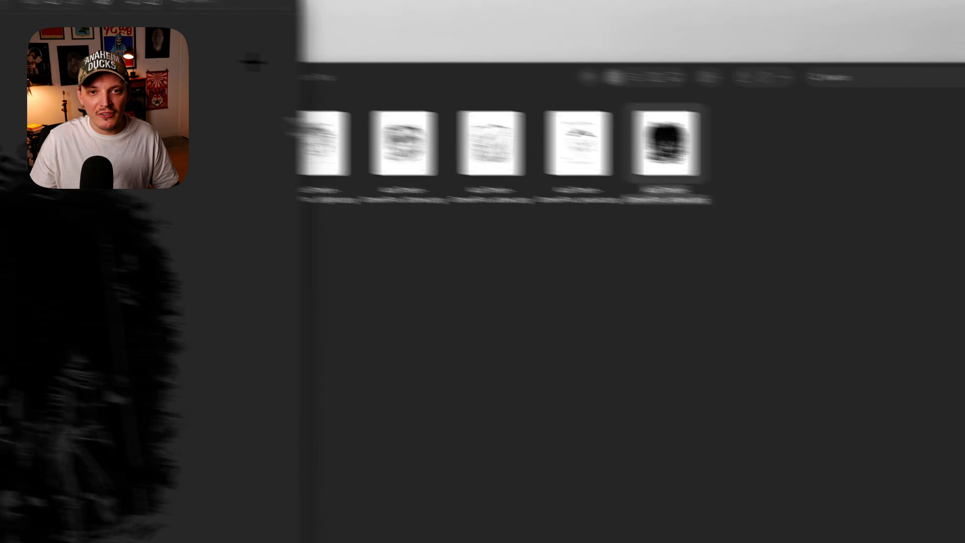
pyautogui.moveTo(143, 35); pyautogui.dragTo(585, 55)
pyautogui.click(398, 51)
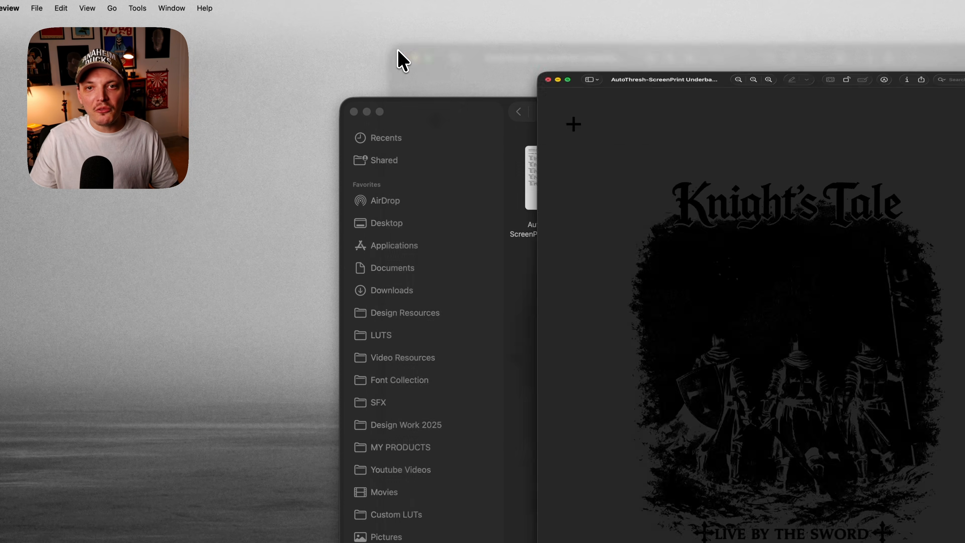
pyautogui.press('super+w')
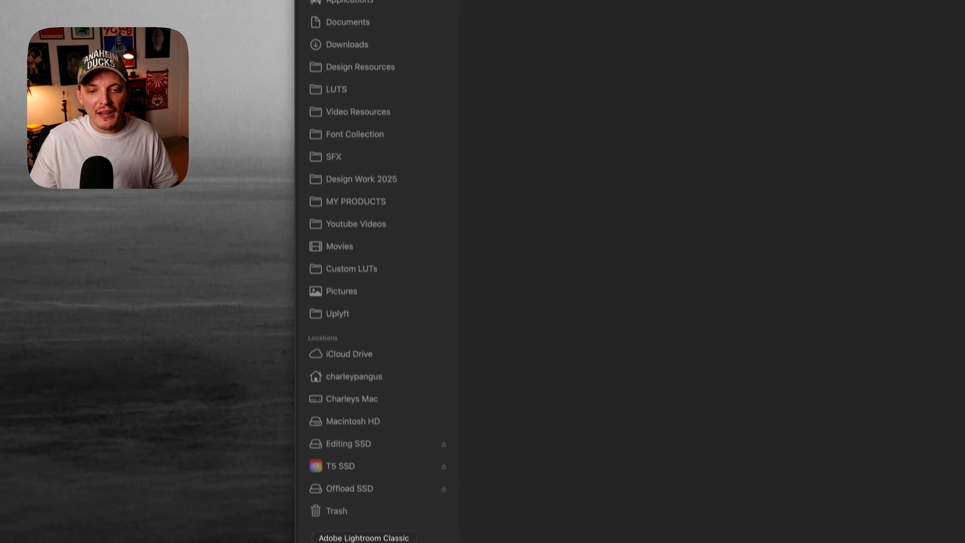
pyautogui.click(277, 530)
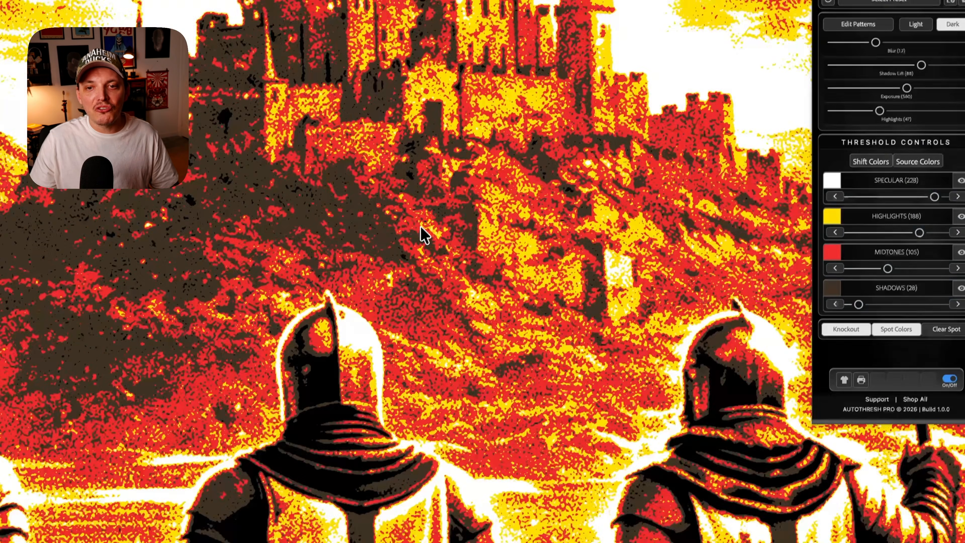
pyautogui.press('super+0')
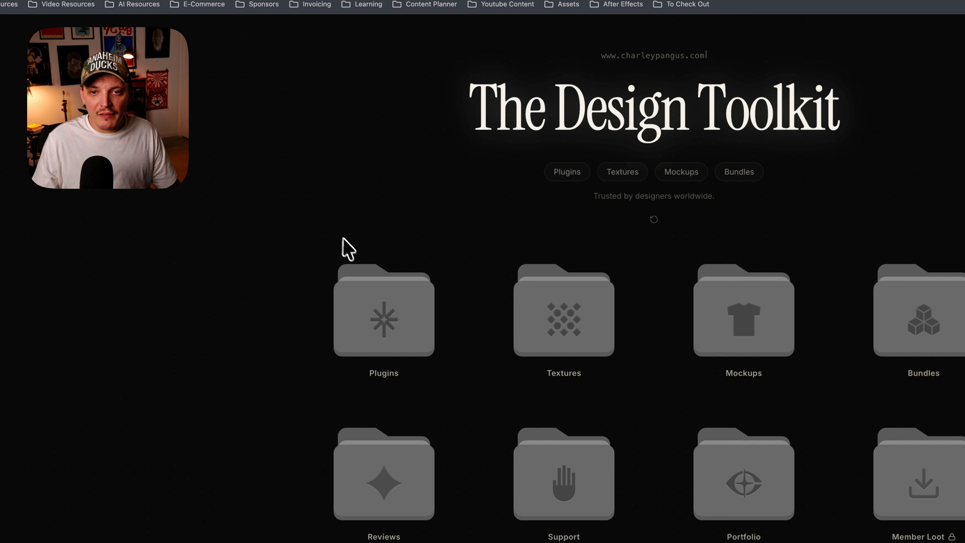
# - In the browser, open AutoThresh Pro from The Design Toolkit's Plugins collection and review its price, tutorial link and upgrade offer
pyautogui.click(379, 287)
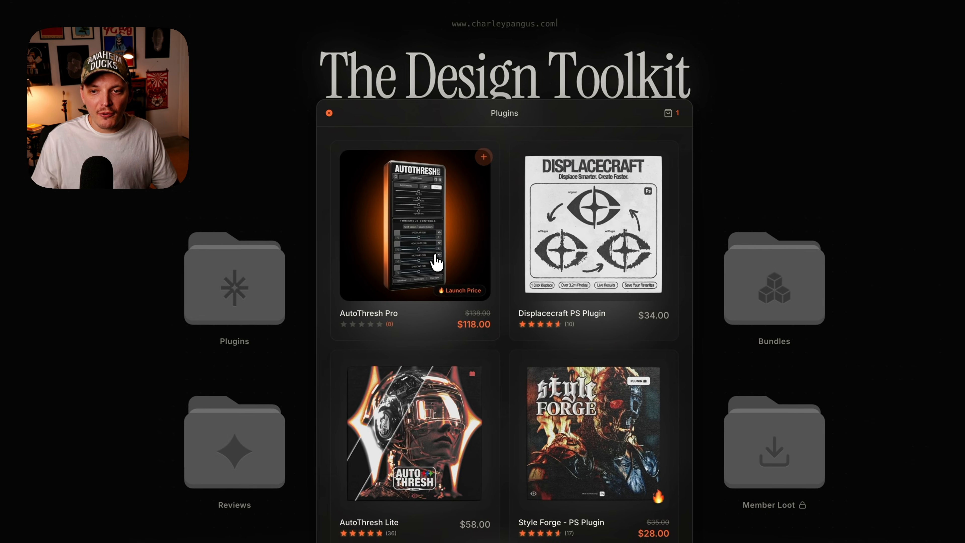
pyautogui.click(454, 266)
pyautogui.scroll(-4, 497, 334)
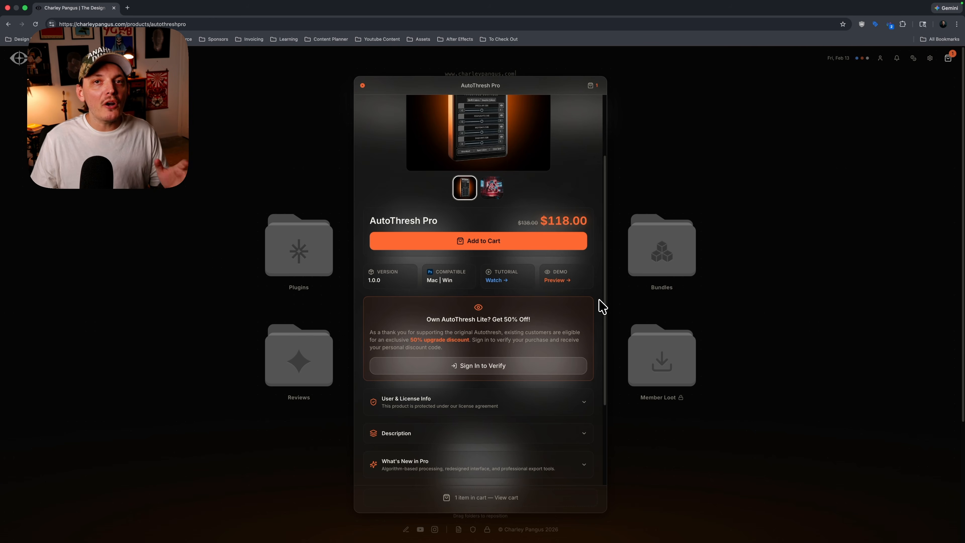
pyautogui.scroll(-1, 430, 340)
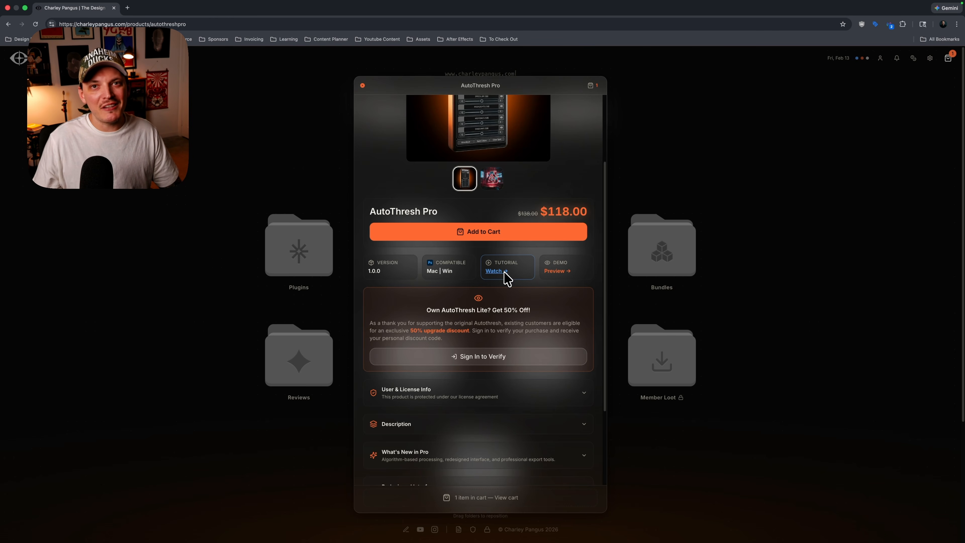
pyautogui.moveTo(547, 212); pyautogui.dragTo(592, 218)
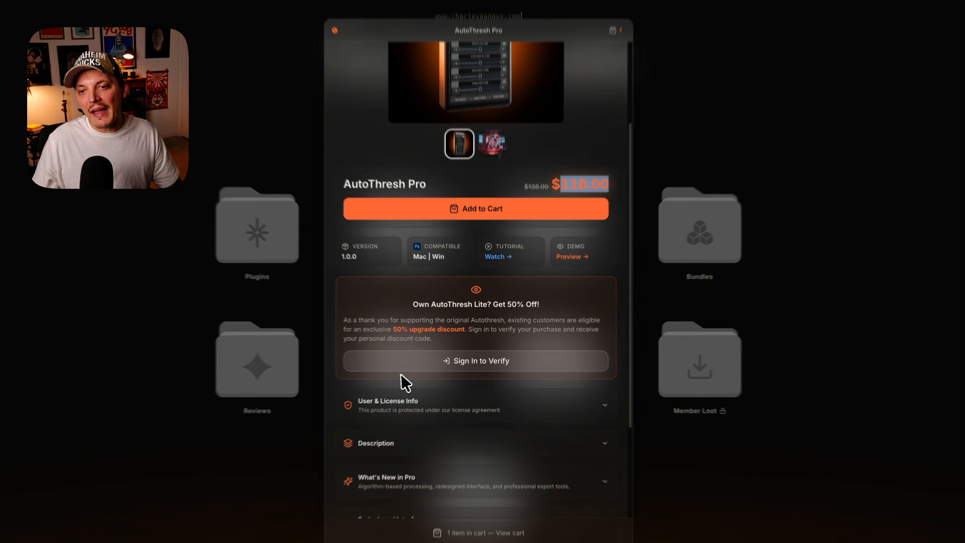
# - Look over the remaining AutoThresh Pro product sections, including the license info, What's New in Pro and Lite vs. Pro
pyautogui.scroll(-3, 429, 429)
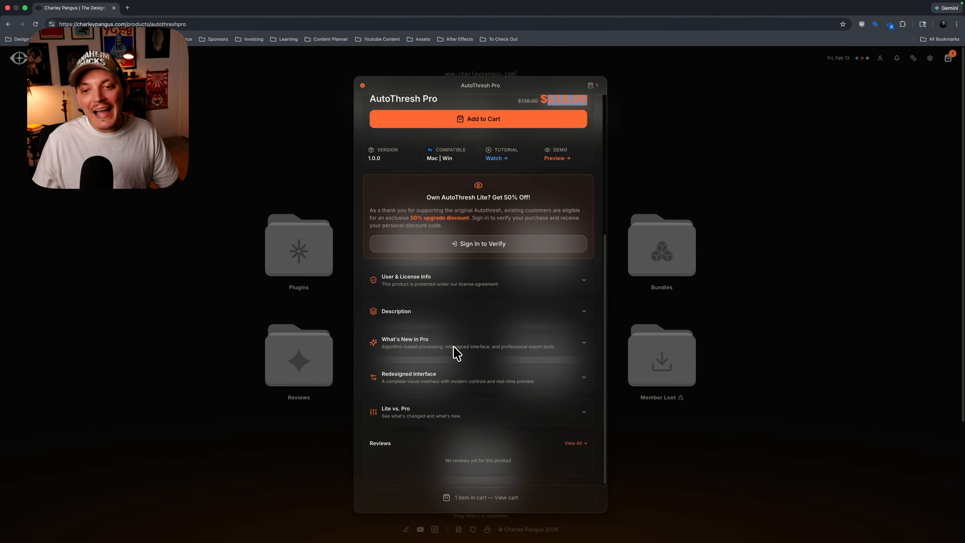
pyautogui.scroll(5, 443, 428)
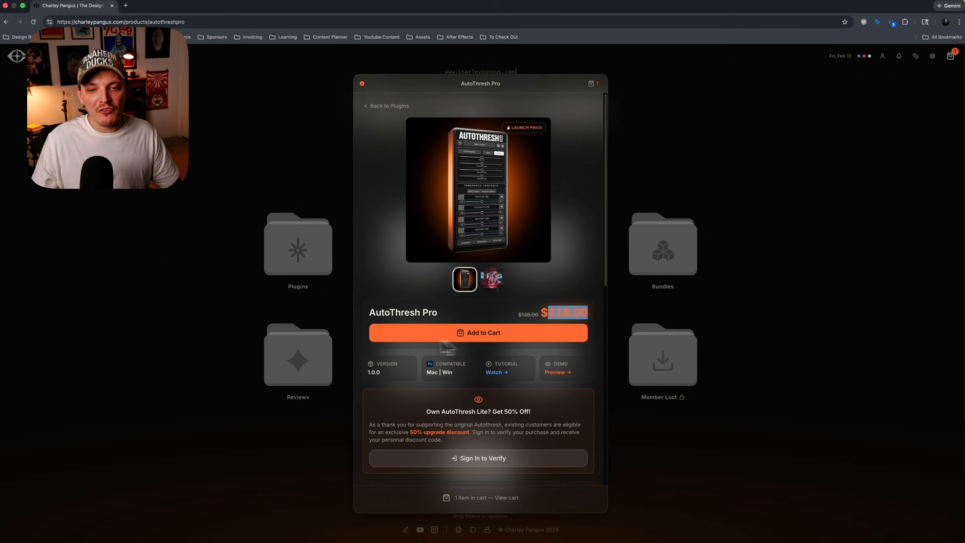
# - Switch to Photoshop and clear the AutoThresh spot color channels from the Knight's Tale artwork
pyautogui.moveTo(204, 539)
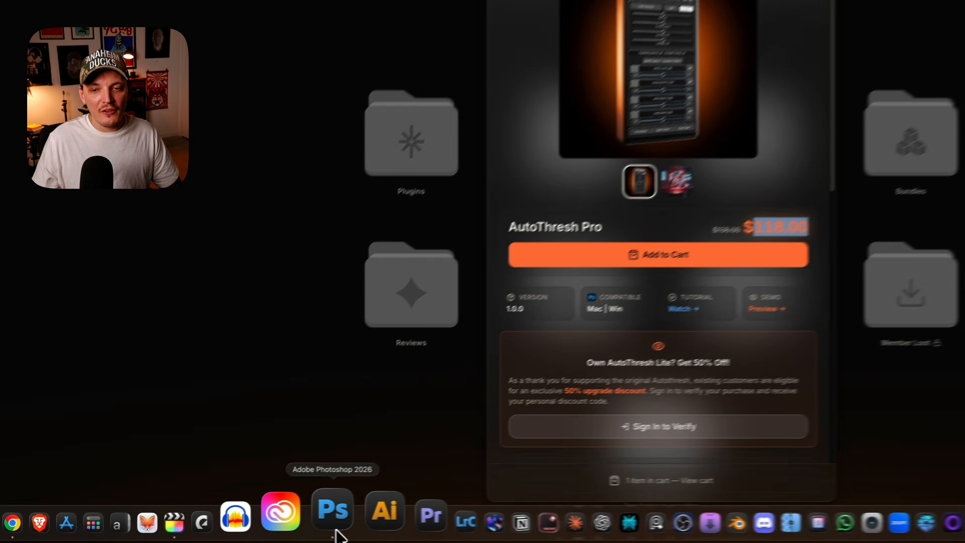
pyautogui.click(280, 529)
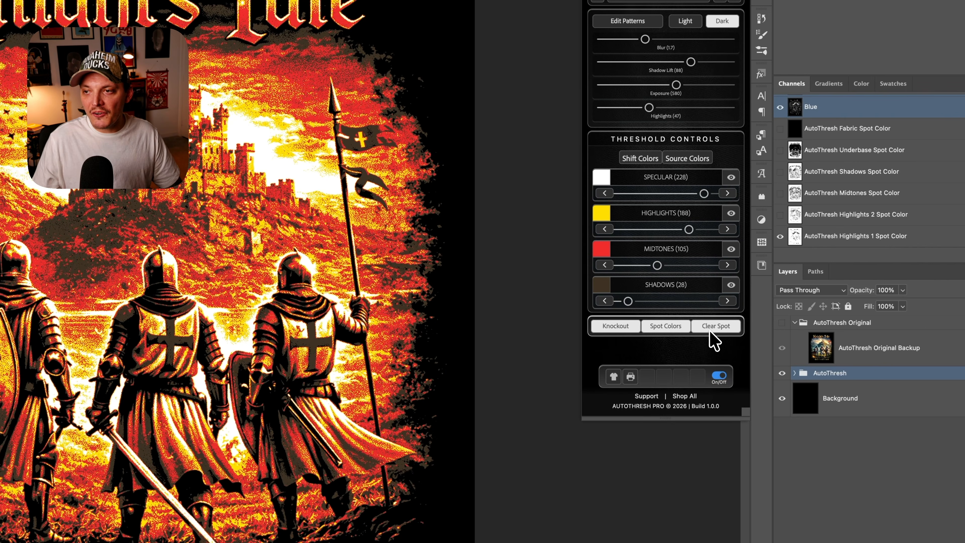
pyautogui.click(711, 330)
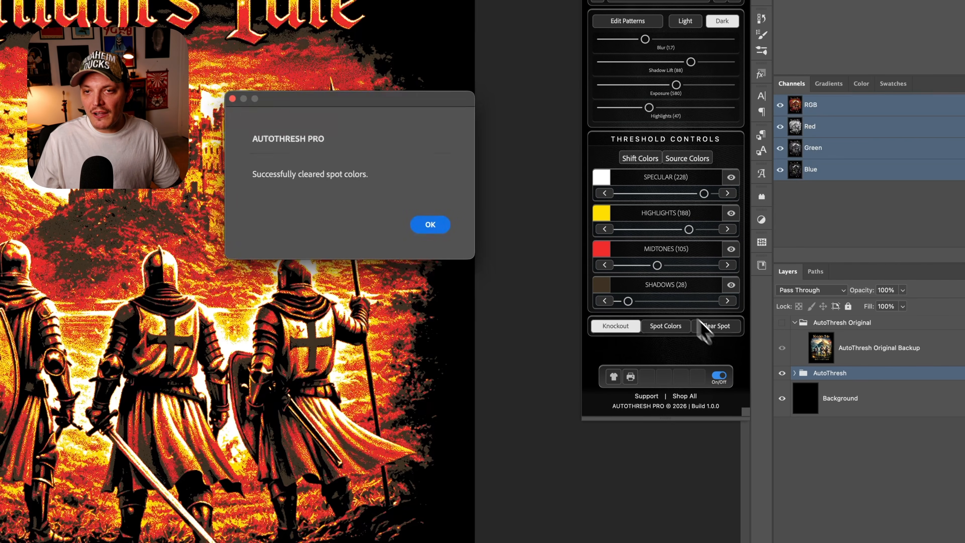
pyautogui.click(431, 225)
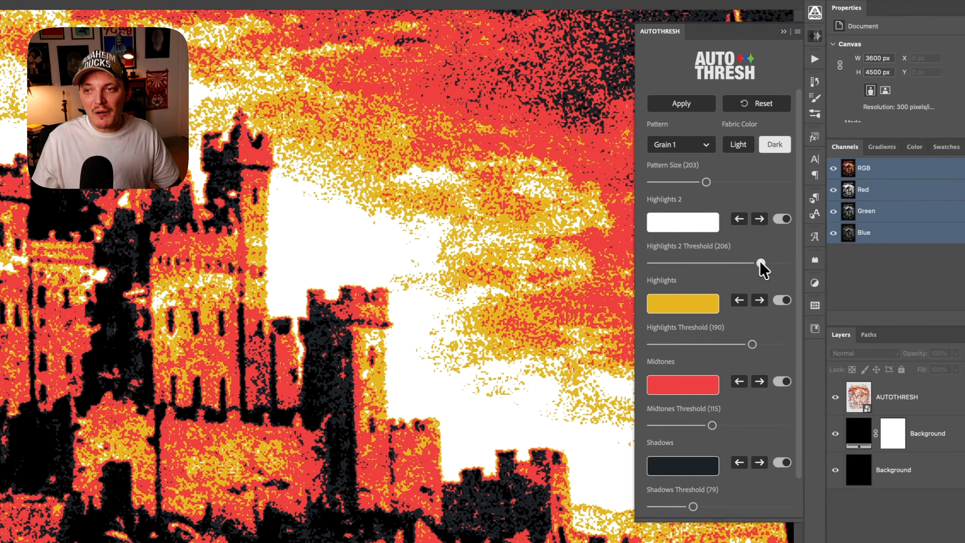
# - Set the Highlights 2 threshold of the artwork in the original AutoThresh plugin to 230
pyautogui.moveTo(904, 253); pyautogui.dragTo(894, 253)
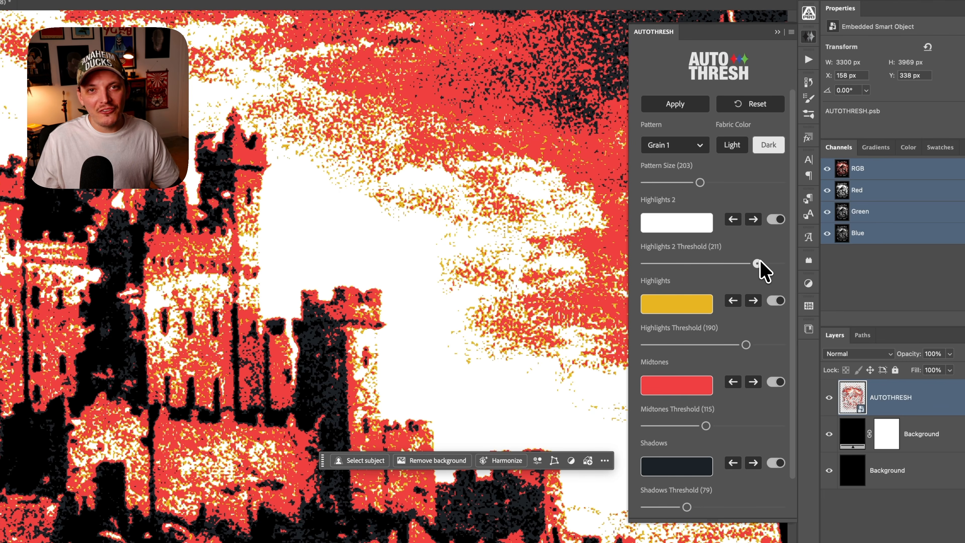
pyautogui.moveTo(759, 261); pyautogui.dragTo(760, 262)
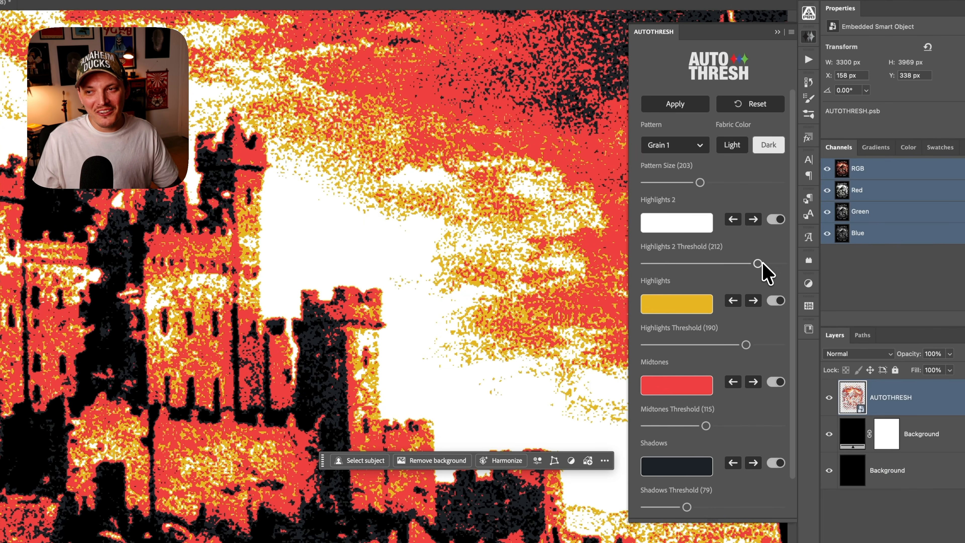
pyautogui.moveTo(762, 263); pyautogui.dragTo(767, 263)
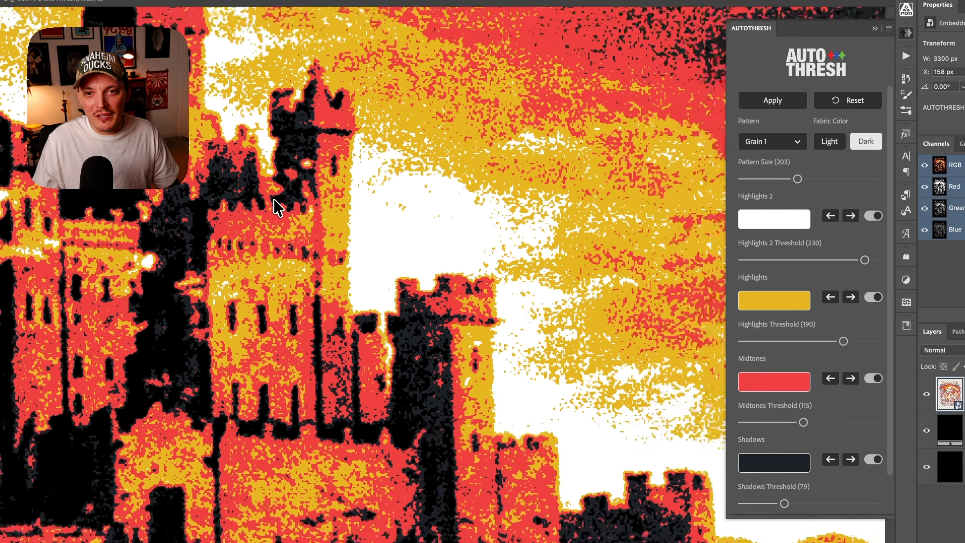
# - Examine the Grain 1 threshold result on the castle and sky, both close up and across the whole artwork
pyautogui.scroll(-5, 274, 199)
pyautogui.scroll(3, 278, 178)
pyautogui.scroll(5, 278, 174)
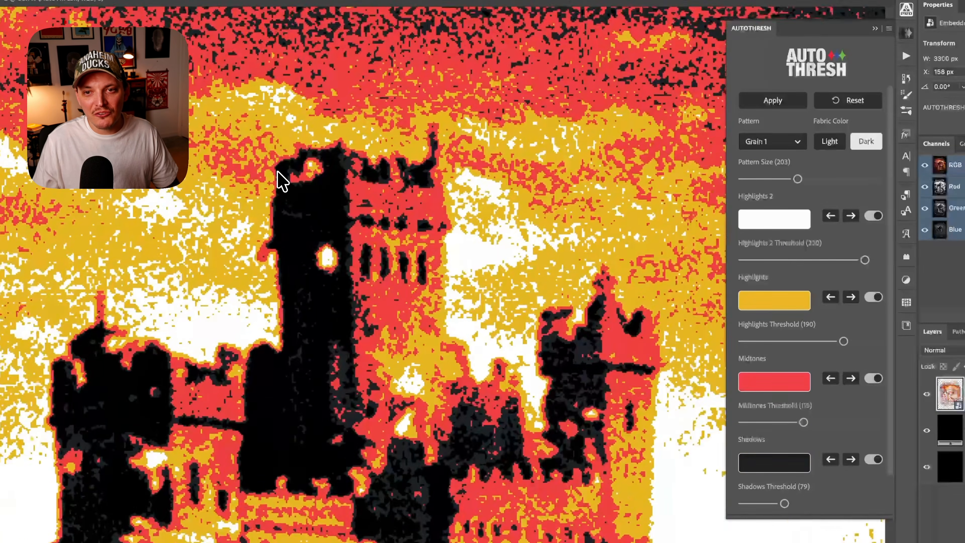
pyautogui.scroll(-2, 278, 178)
pyautogui.scroll(-4, 379, 257)
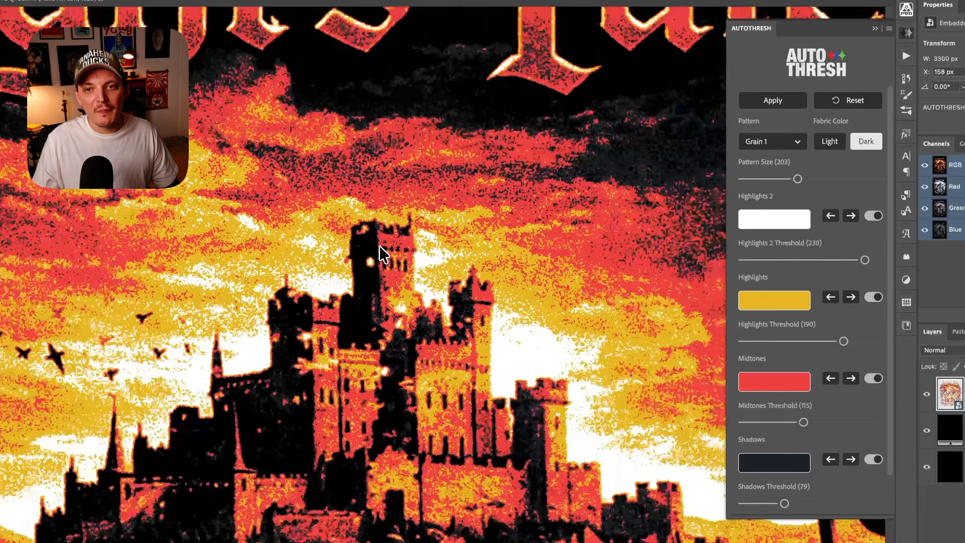
pyautogui.scroll(-4, 381, 253)
pyautogui.scroll(2, 407, 224)
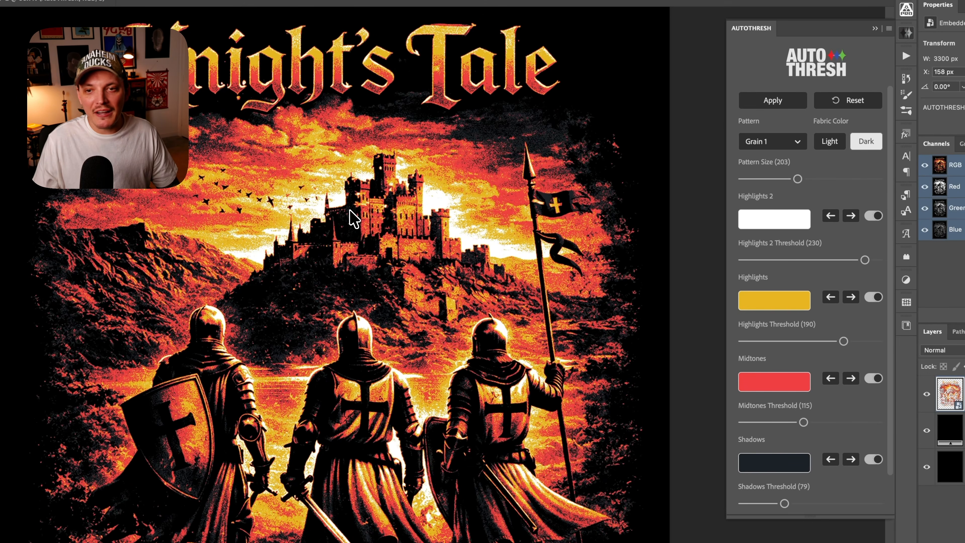
pyautogui.scroll(8, 351, 216)
pyautogui.scroll(1, 421, 181)
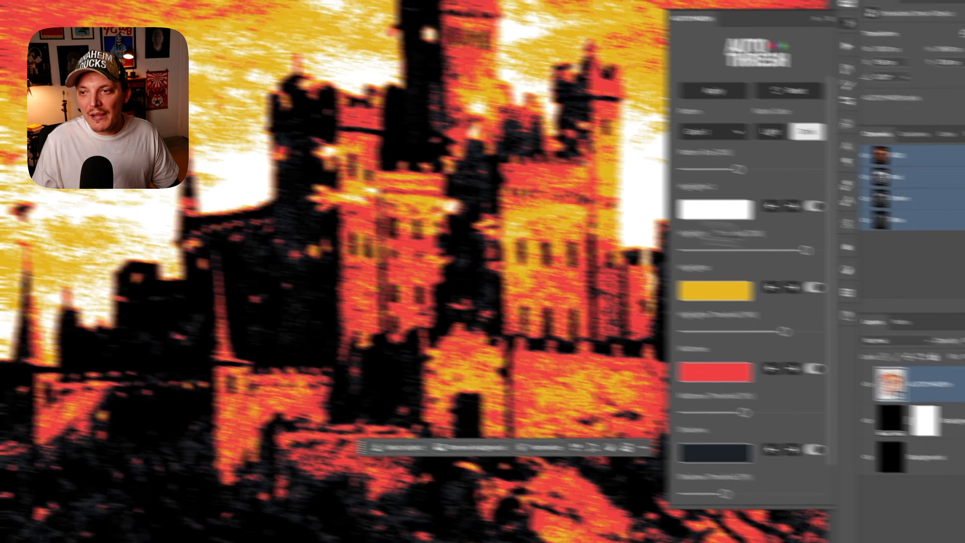
# - Lower the Highlights threshold in the original AutoThresh plugin to 157 and inspect the castle
pyautogui.moveTo(844, 341); pyautogui.dragTo(825, 342)
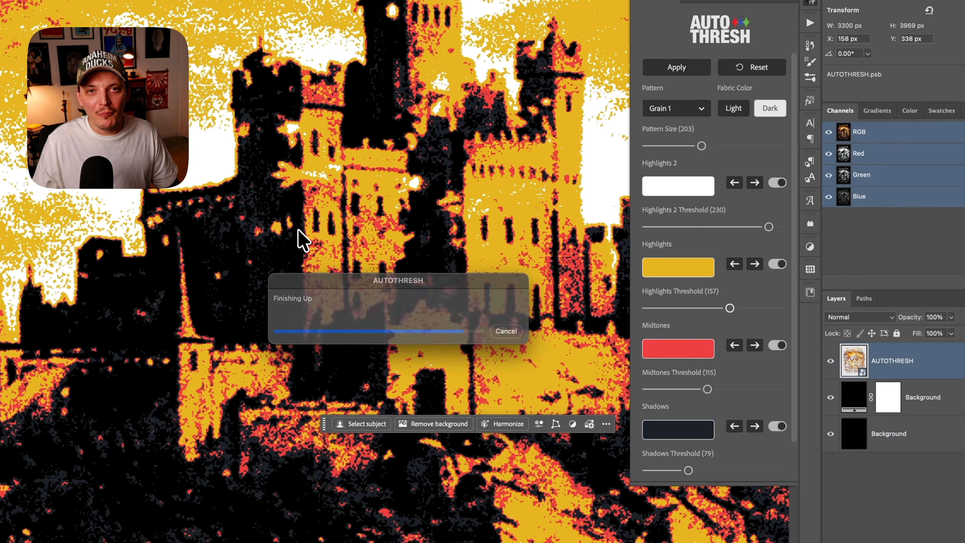
pyautogui.scroll(3, 308, 216)
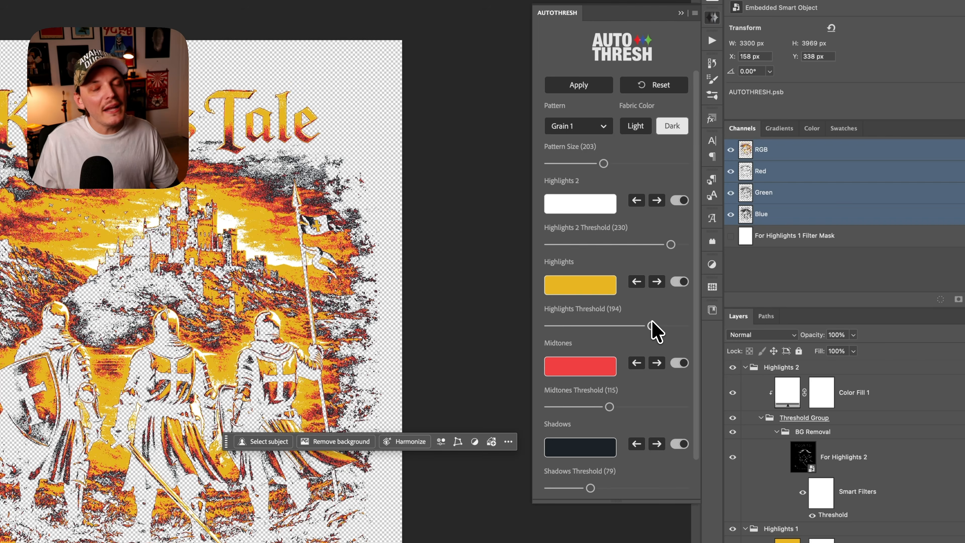